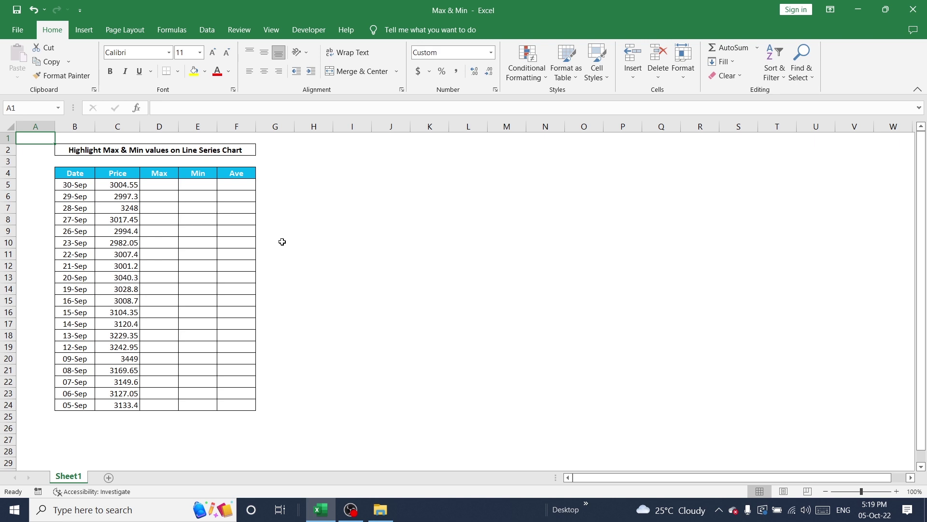
Select the Date and Price data in B4:C24, including the headers.
key(Down)
key(Down)
key(Down)
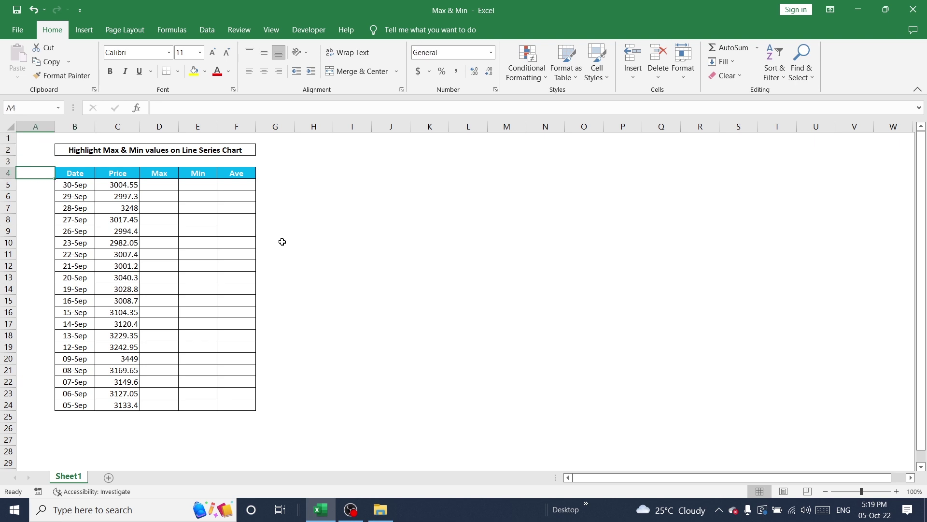
click(305, 227)
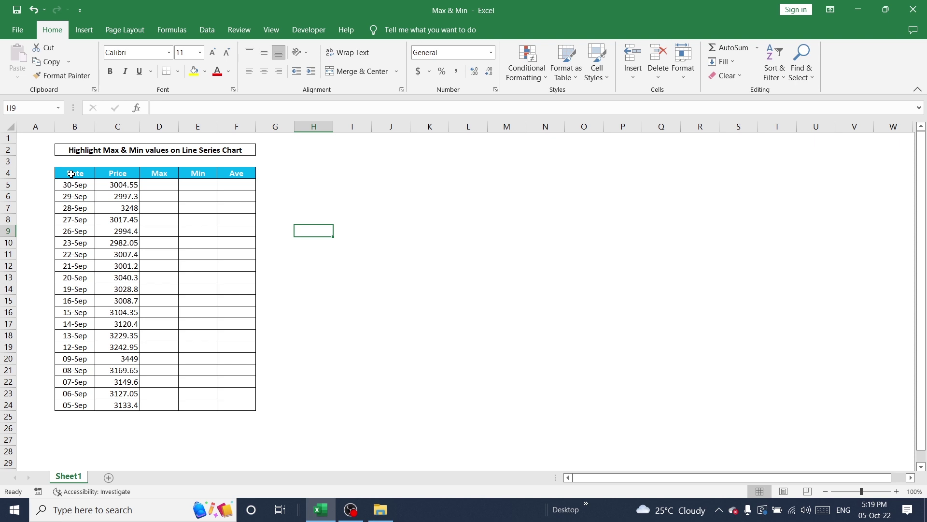
drag(71, 174, 110, 404)
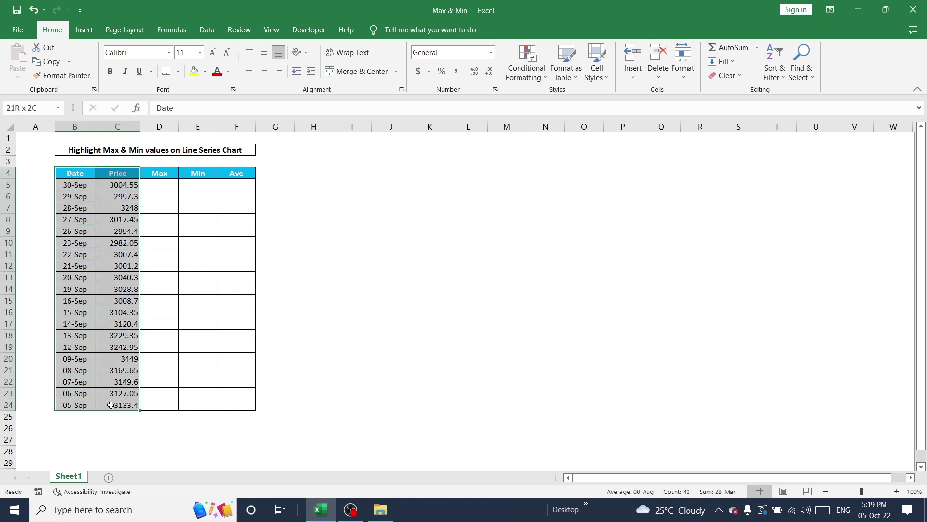
click(75, 173)
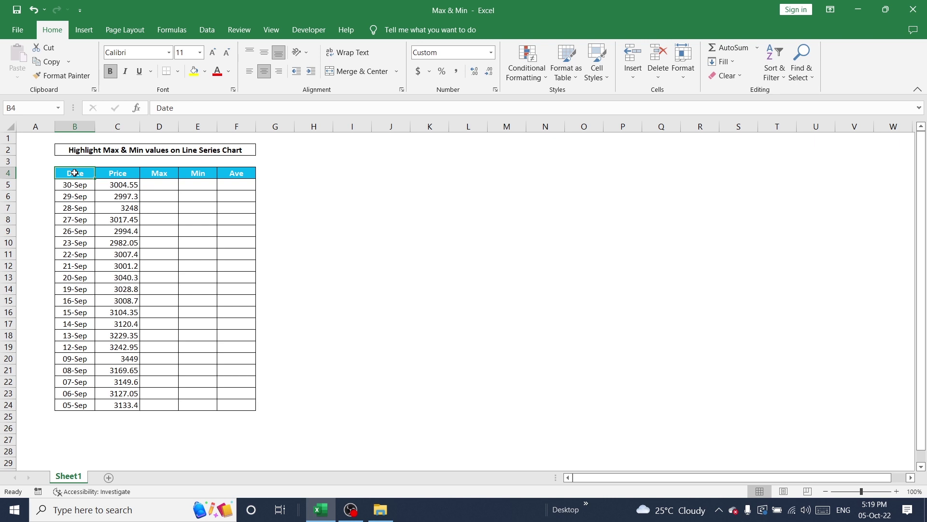
drag(75, 173, 108, 408)
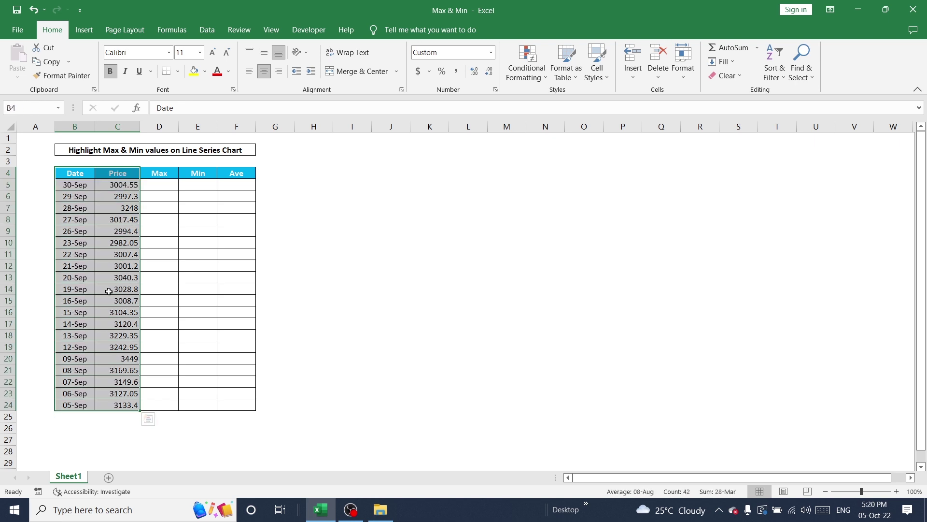
Insert a Line with Markers chart of Price and move it beside the table.
click(89, 30)
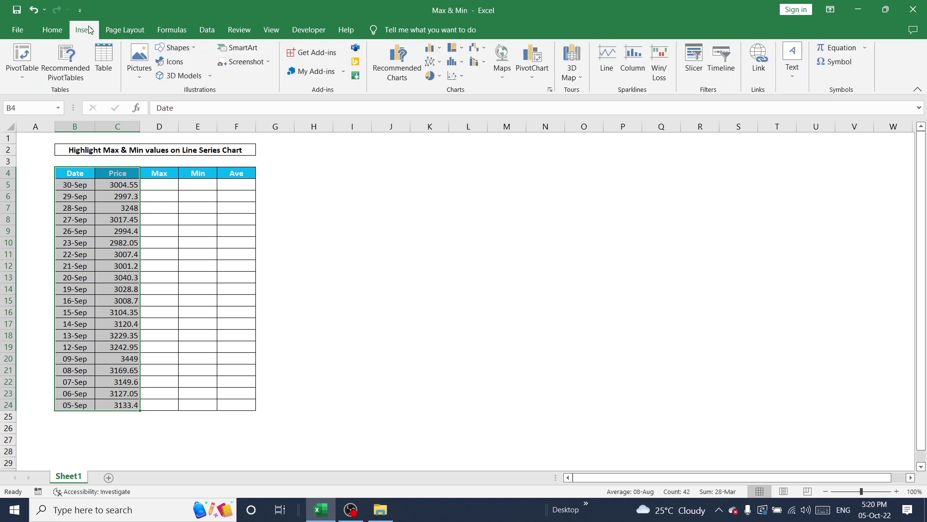
click(436, 62)
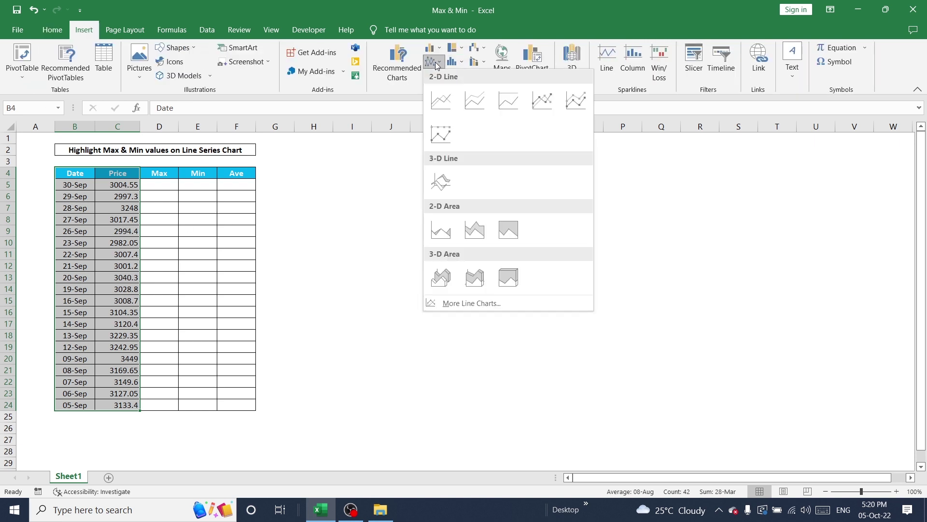
click(542, 100)
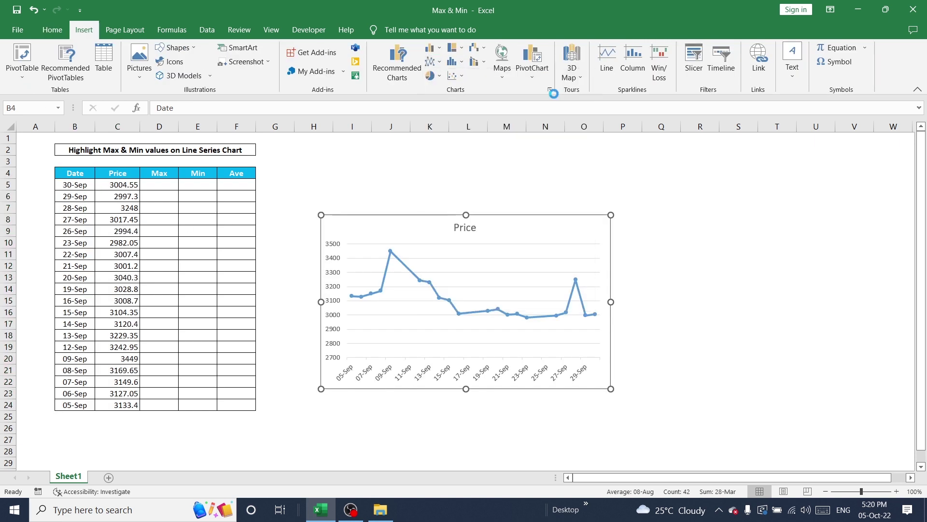
drag(500, 224, 495, 213)
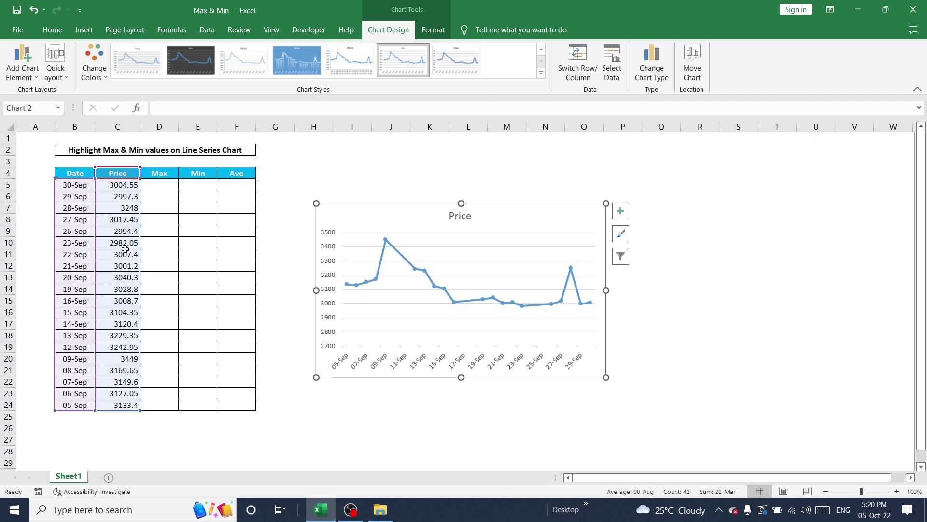
In D5, begin an IF test comparing C5 with MAX($C$5:$C$24).
click(348, 173)
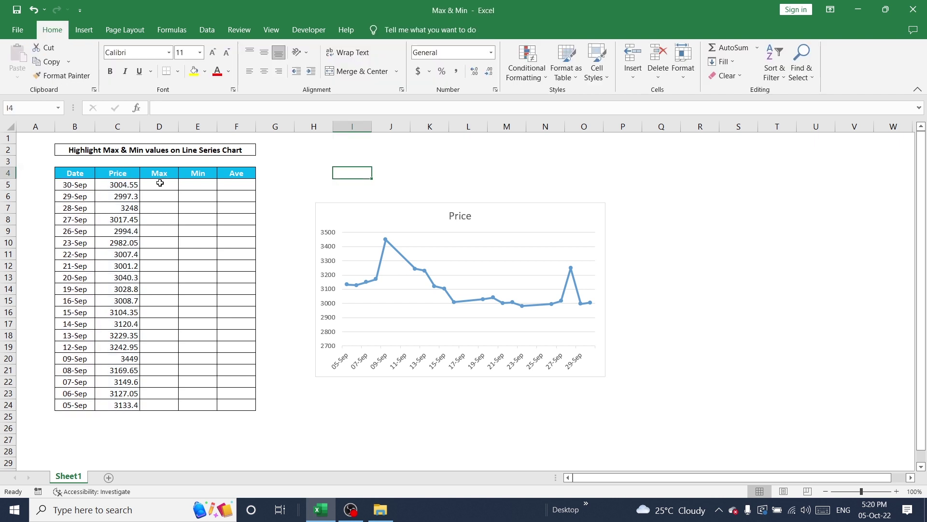
click(160, 183)
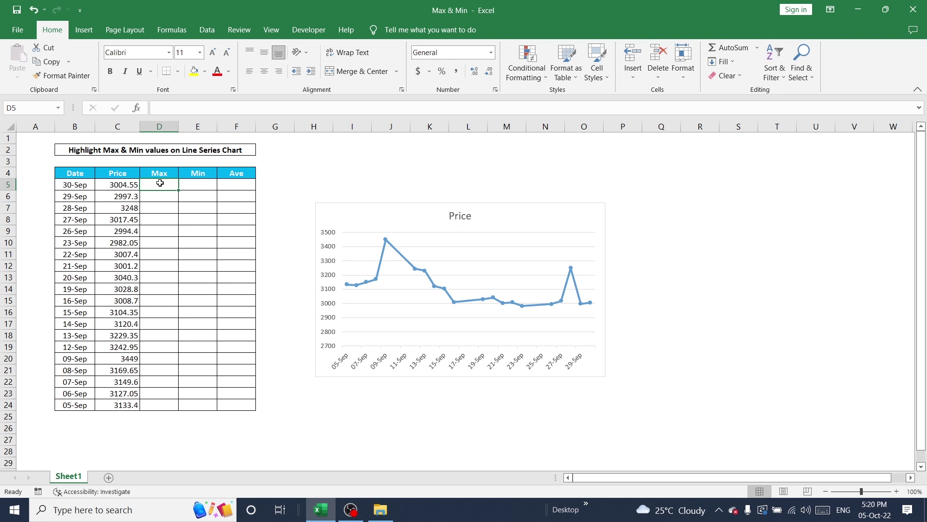
click(160, 173)
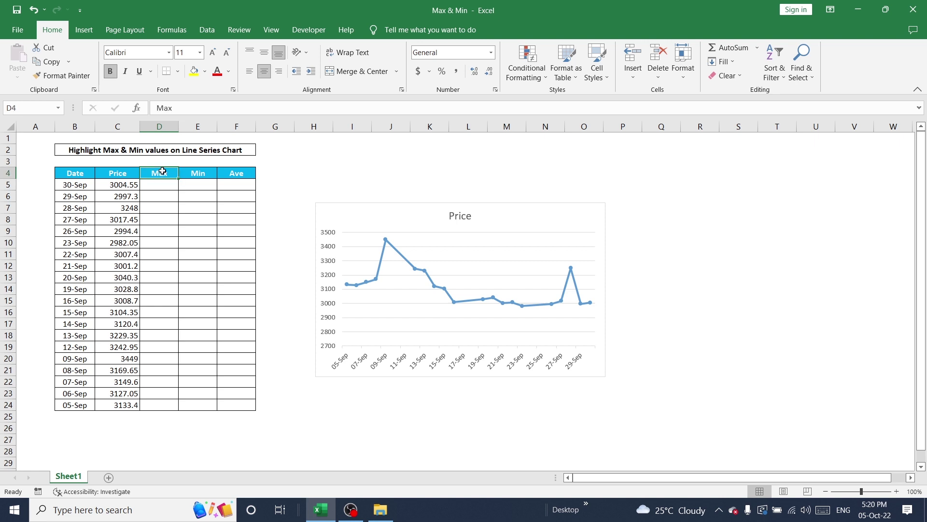
click(158, 184)
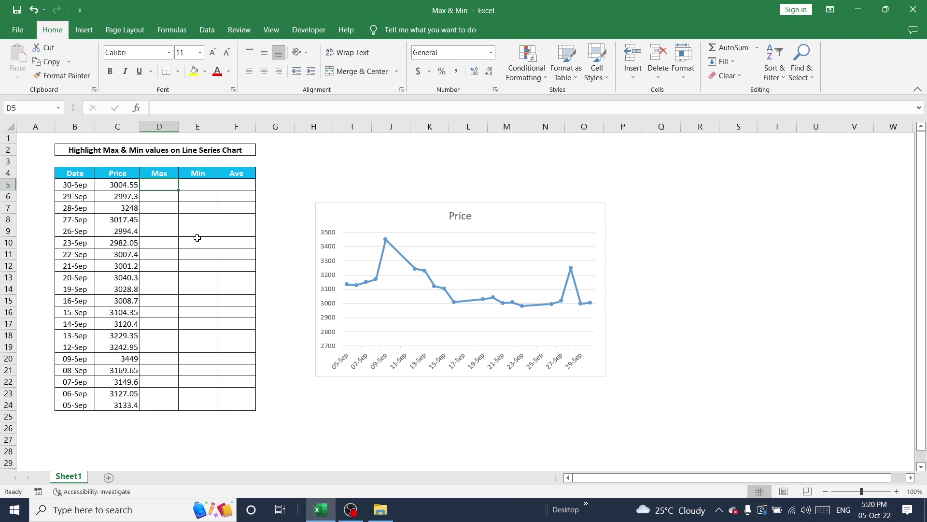
text(=)
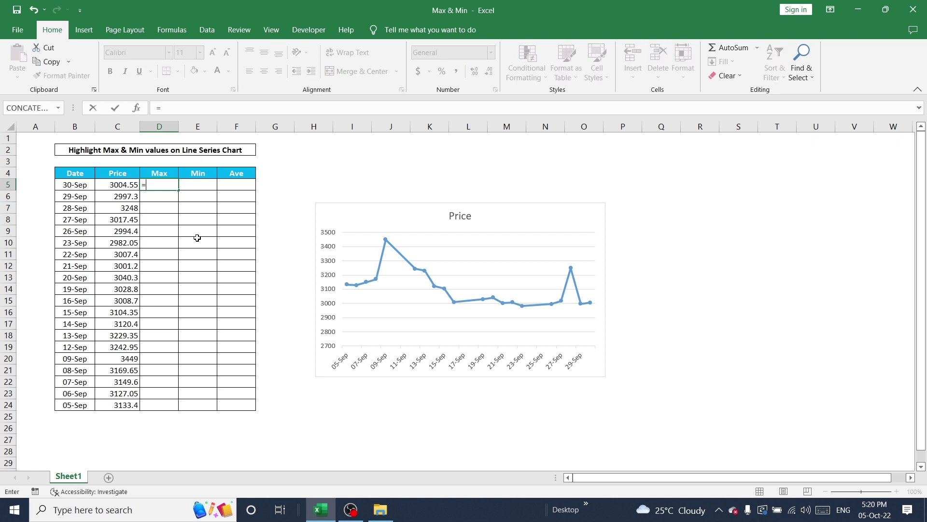
text(if)
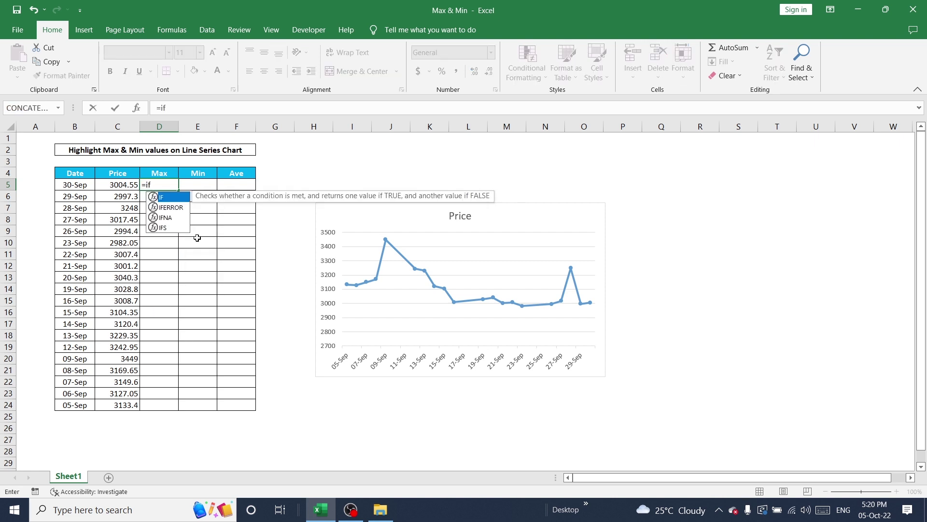
text(()
key(Left)
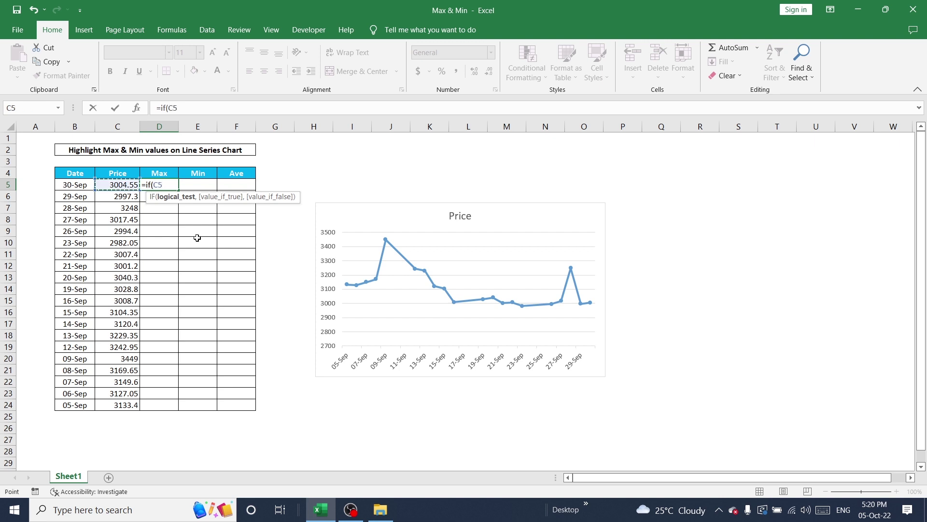
text(=max()
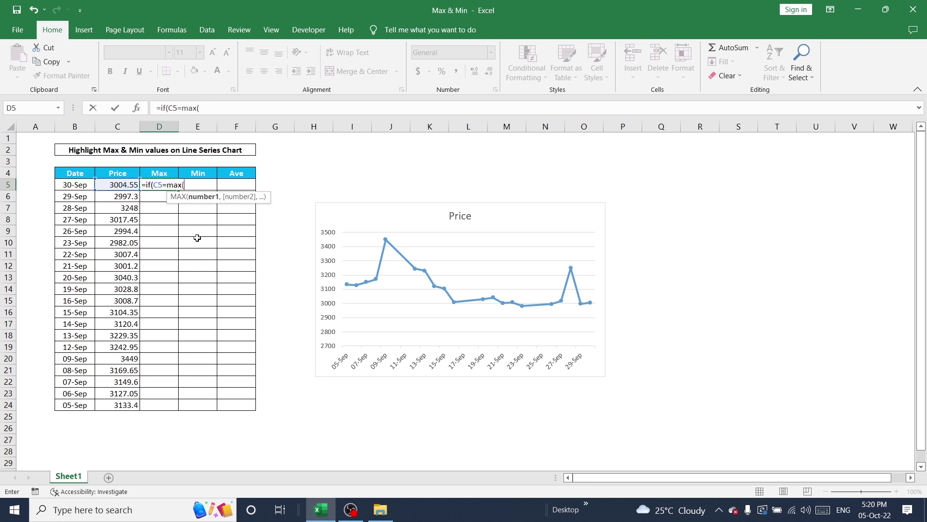
key(Left)
key(ctrl+shift+Down)
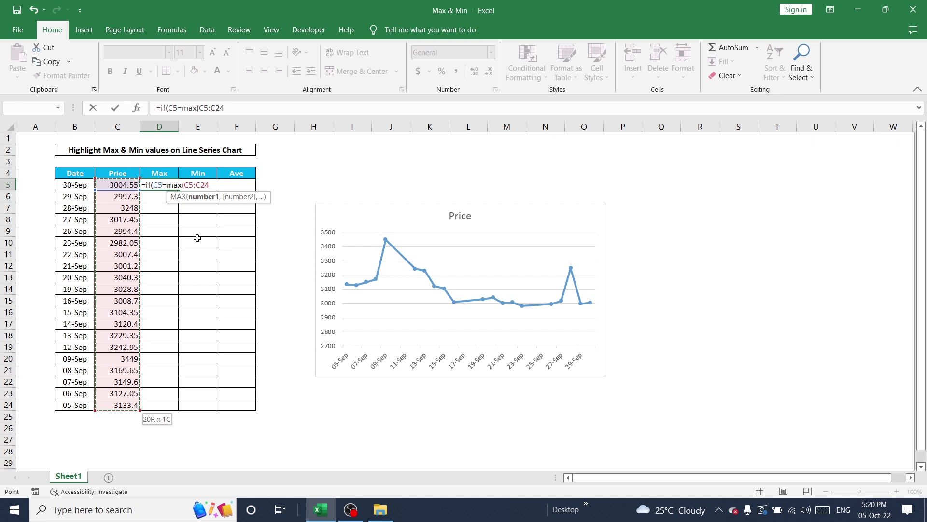
key(F4)
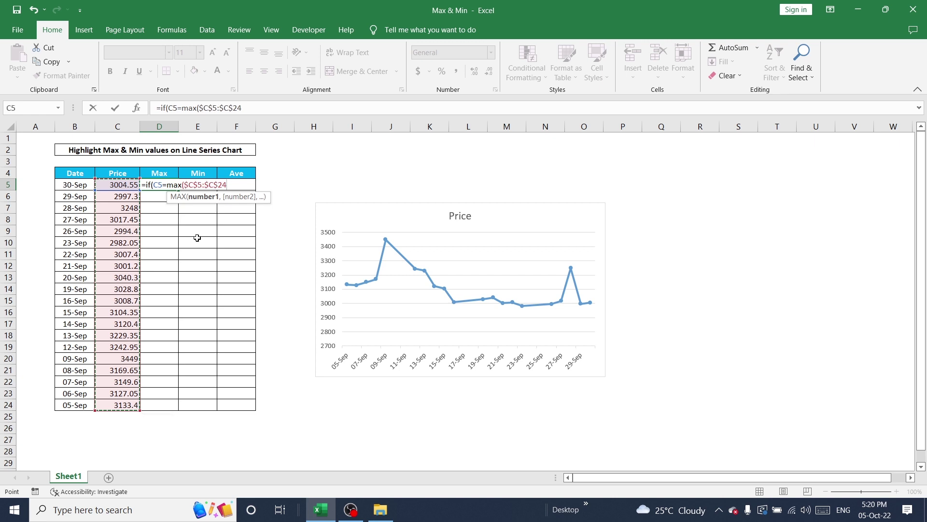
Complete D5 as =IF(C5=MAX($C$5:$C$24),C5,NA()) and commit it.
text(),)
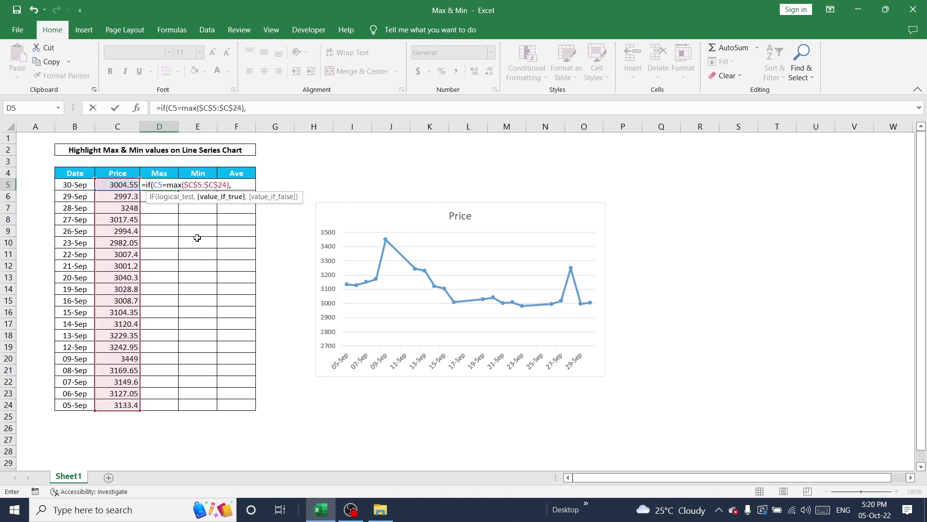
key(Left)
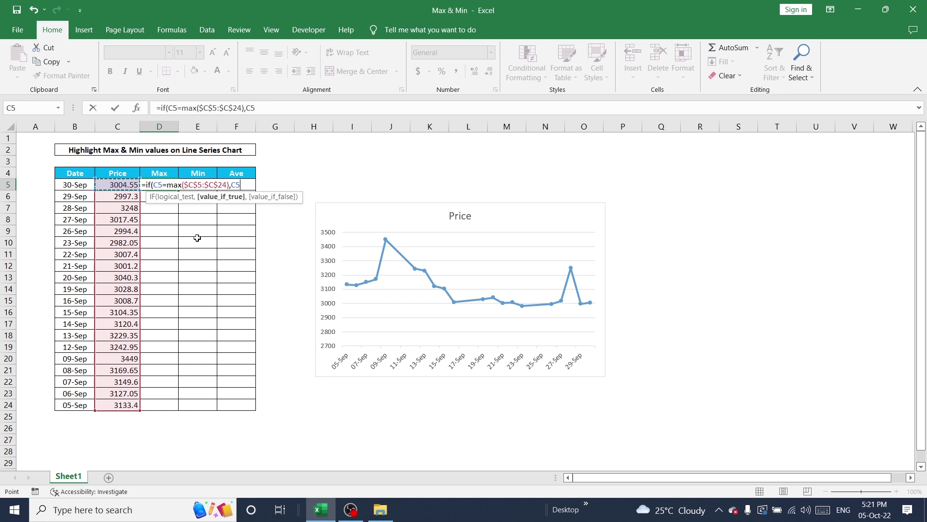
text(,)
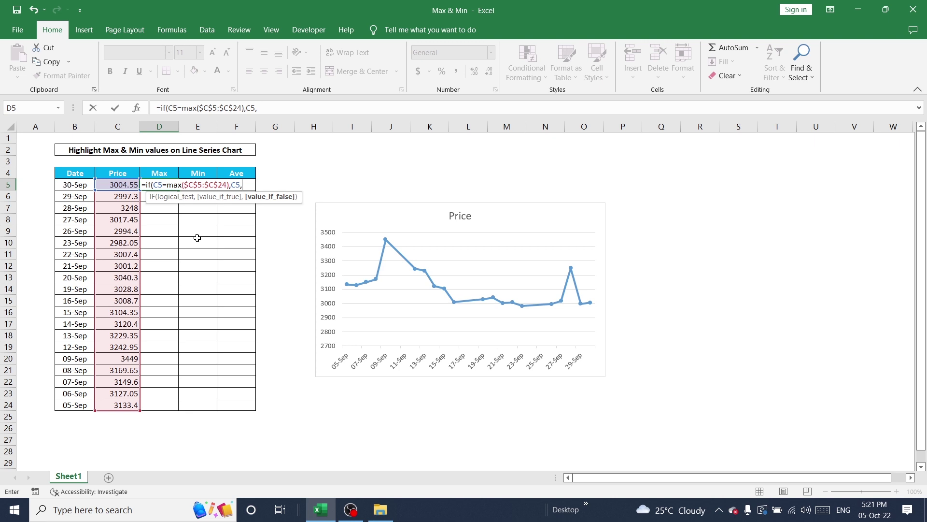
text(NA)
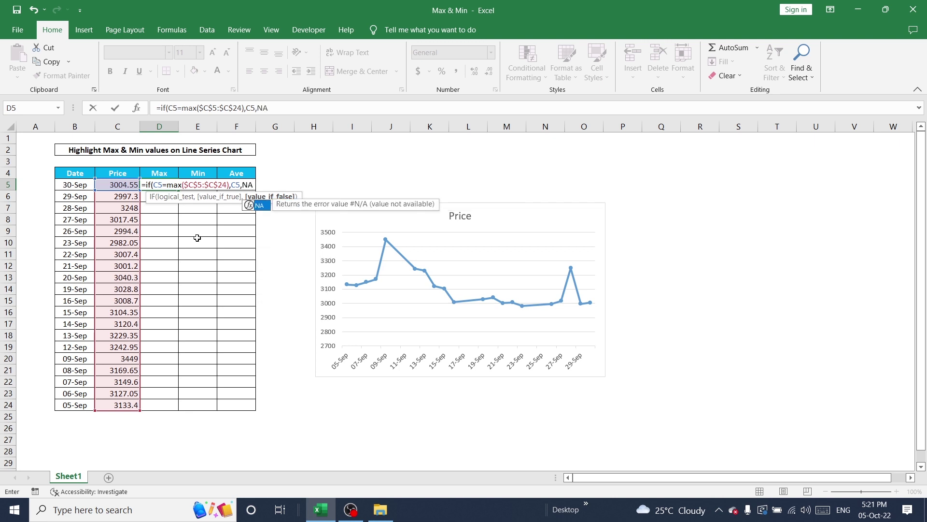
text(()))
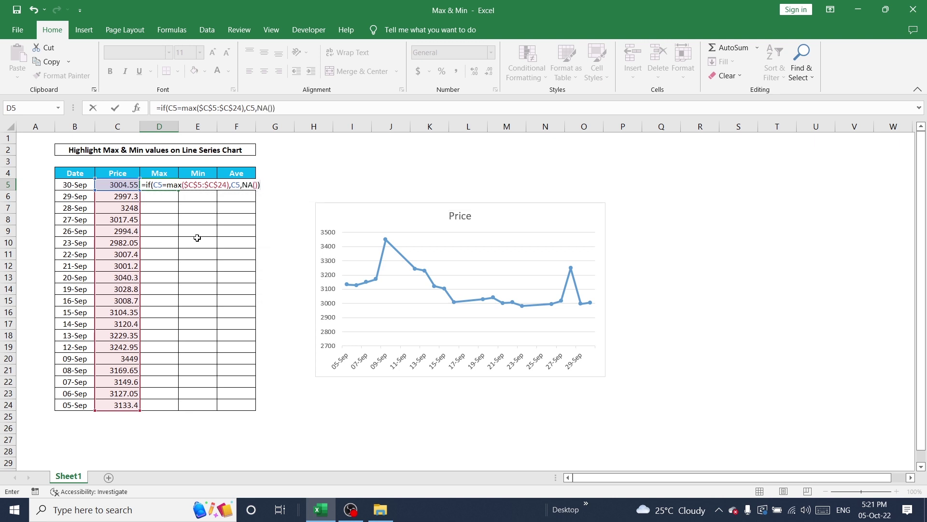
key(Return)
key(Up)
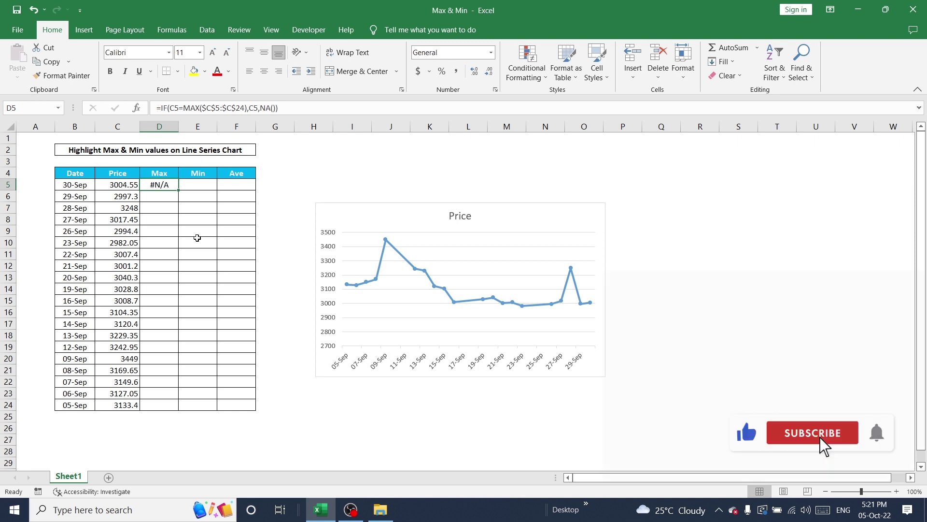
Copy D5 into E5 and edit it to =IF(C5=MIN($C$5:$C$24),C5,NA()).
key(ctrl+c)
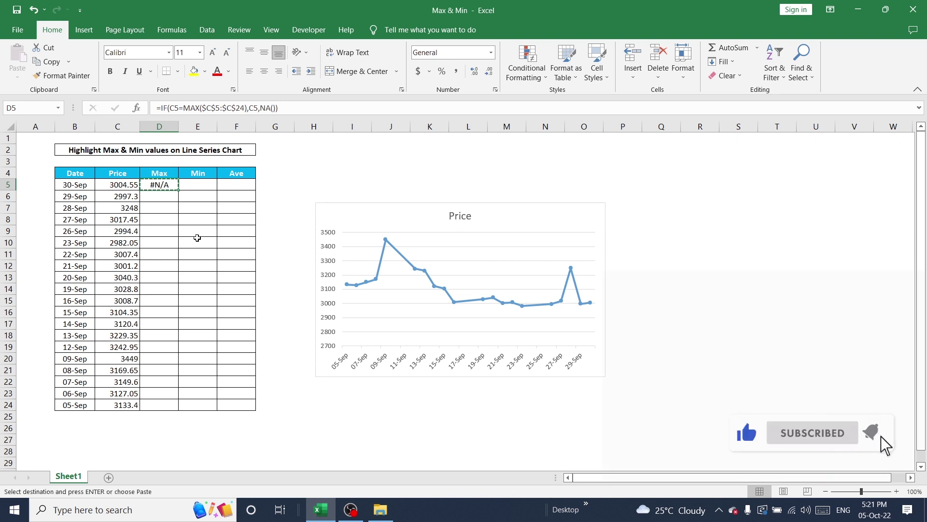
key(Right)
key(ctrl+v)
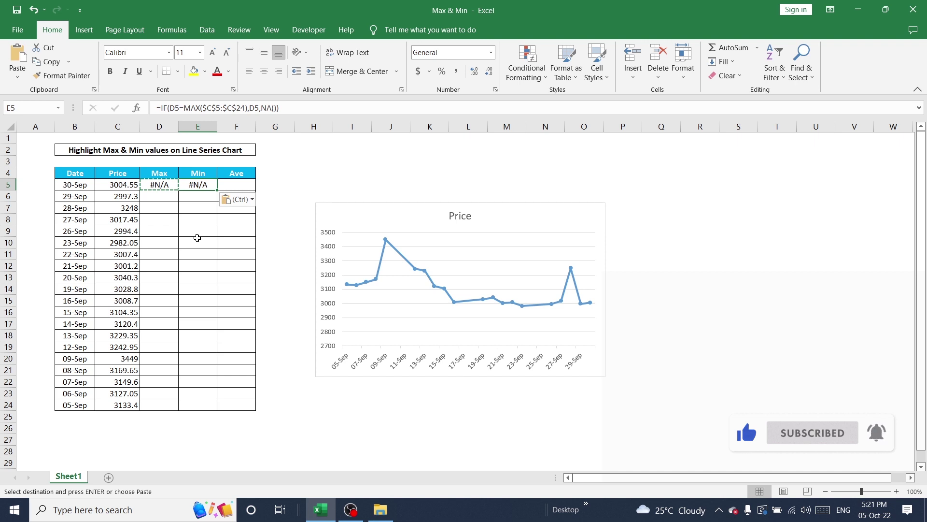
key(F2)
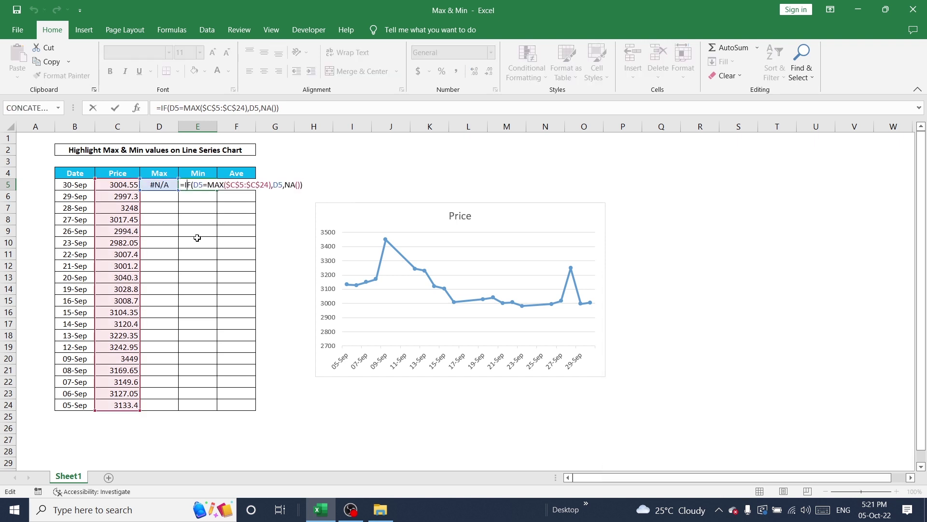
key(Right)
key(Right)
key(Right)
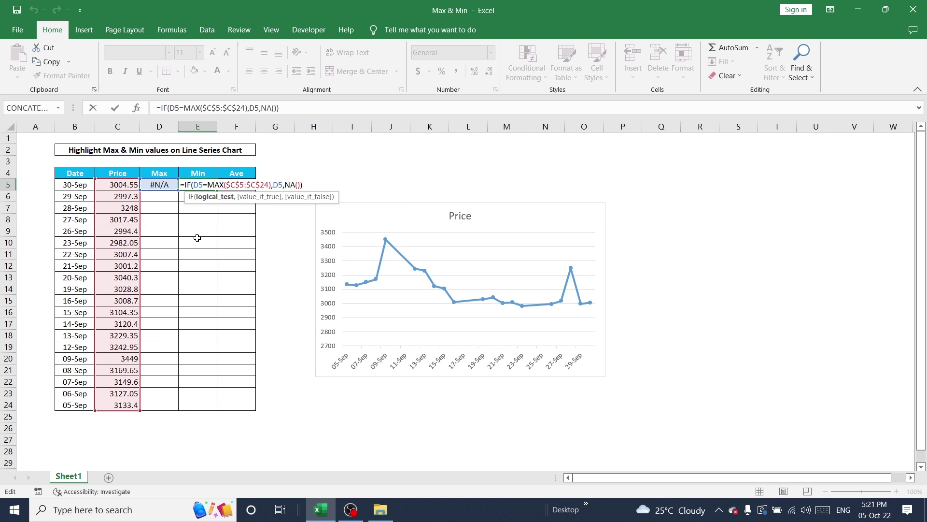
key(BackSpace)
key(Delete)
text(C5)
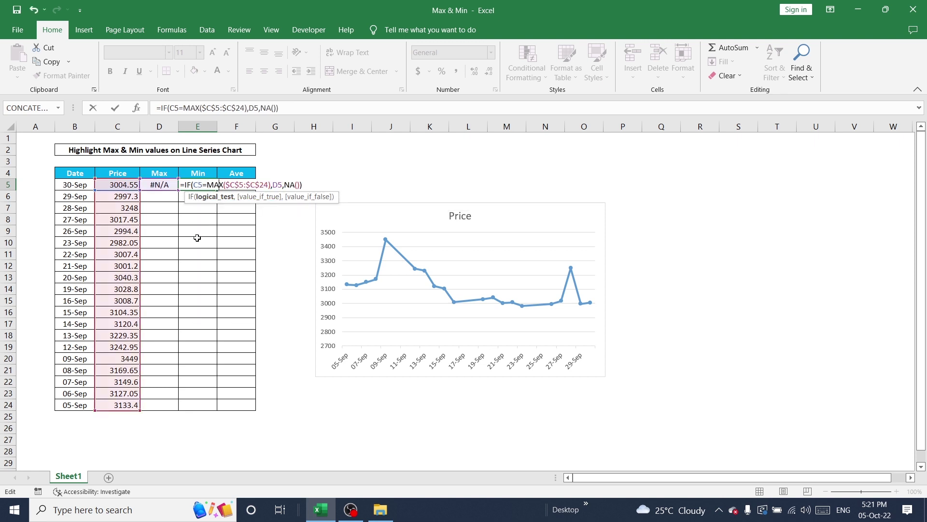
key(BackSpace)
key(BackSpace)
text(in)
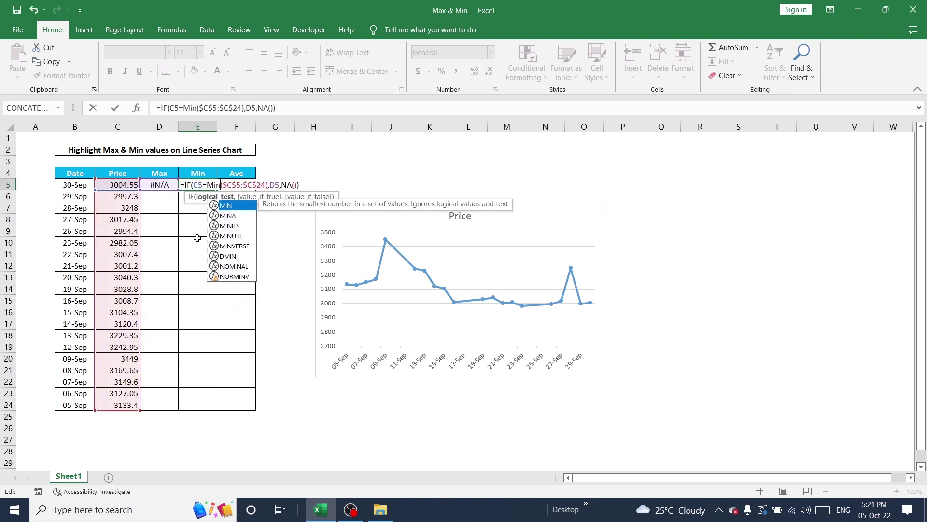
key(Escape)
key(Right)
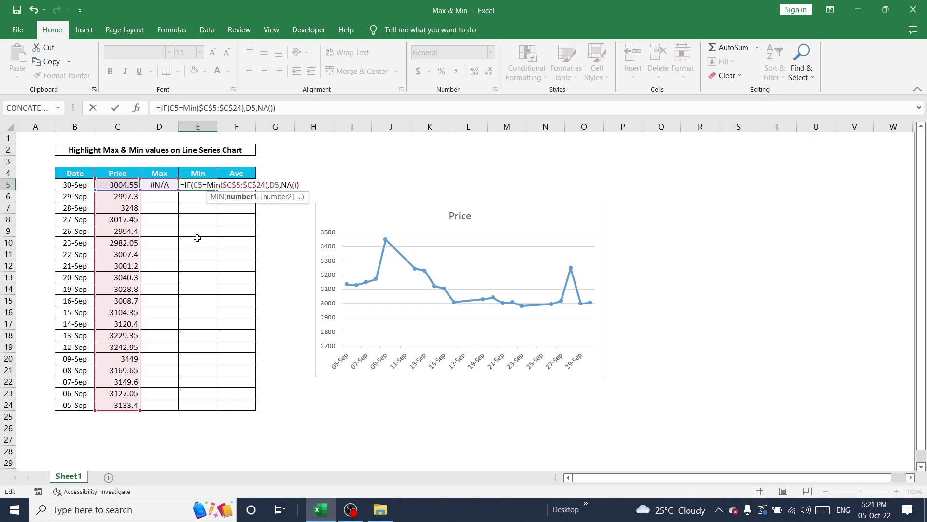
key(Right)
key(Right)
key(Right)
key(Right)
key(Right)
key(Right)
key(Right)
key(Right)
key(Right)
key(Right)
key(Right)
key(BackSpace)
text(C)
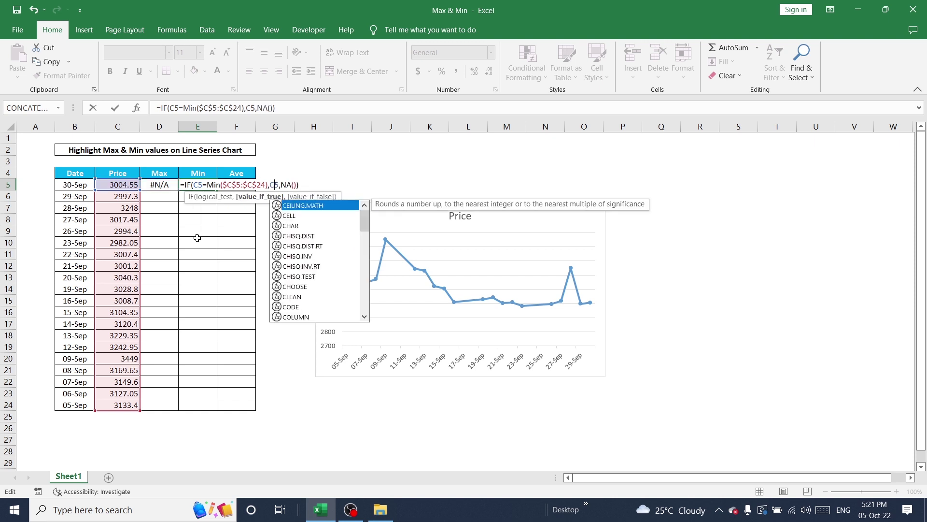
key(Return)
Copy the D5:E5 Max and Min formulas down into D6:E24.
key(Up)
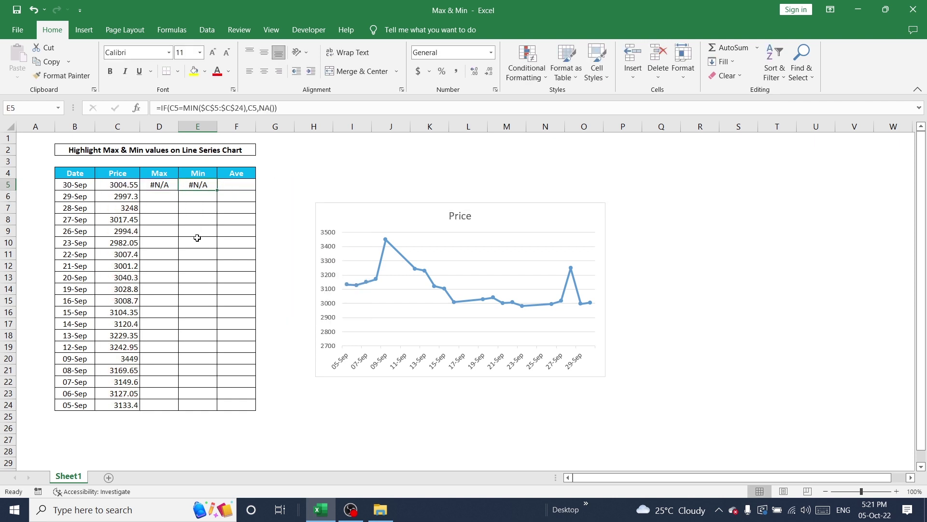
key(Left)
key(shift+Right)
key(ctrl+c)
key(Left)
key(ctrl+Down)
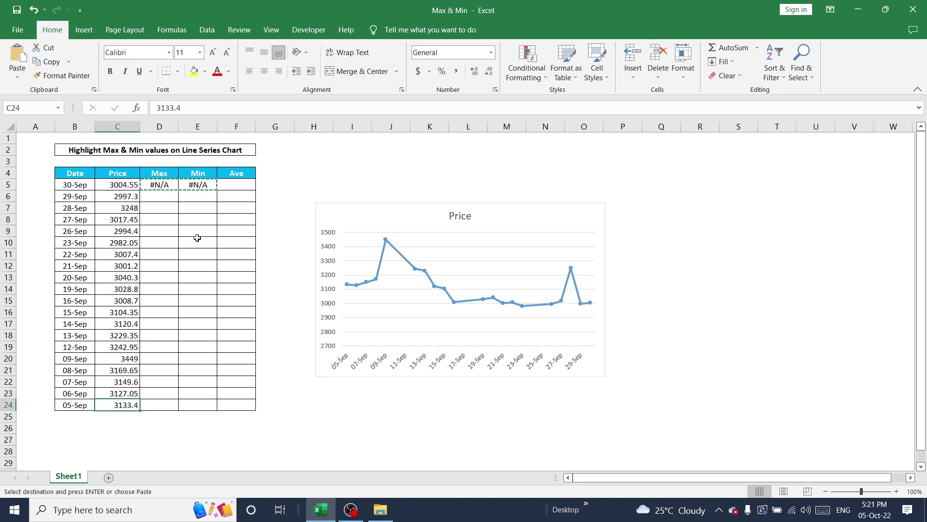
key(Right)
key(ctrl+shift+Up)
key(shift+Down)
key(shift+Right)
key(ctrl+v)
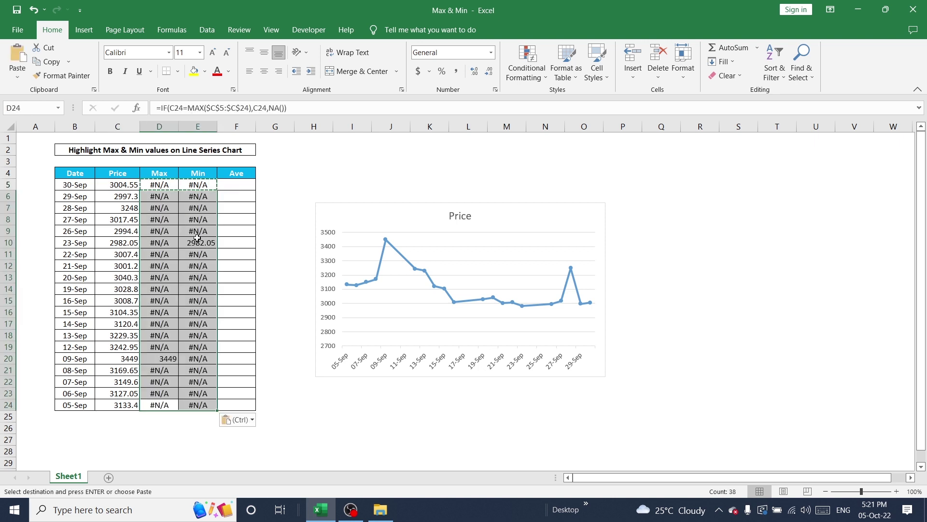
key(ctrl+Up)
key(Down)
key(Left)
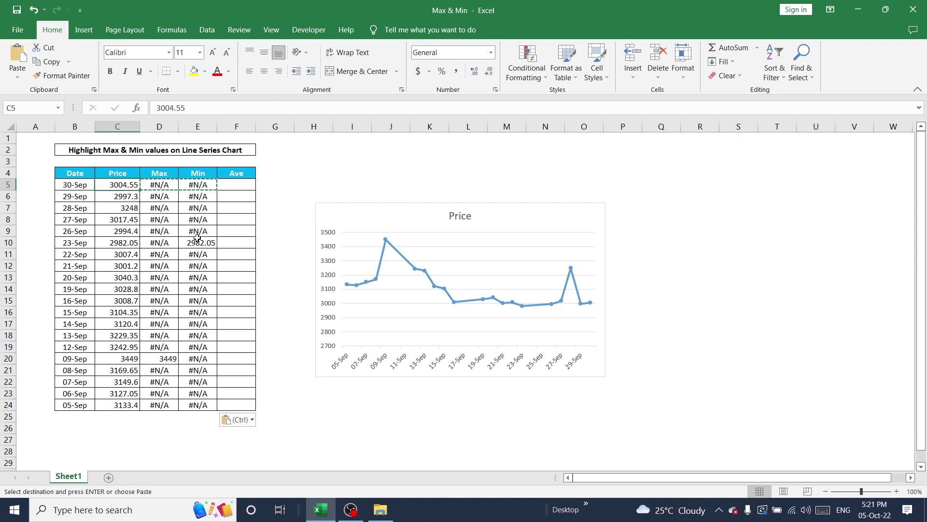
key(Right)
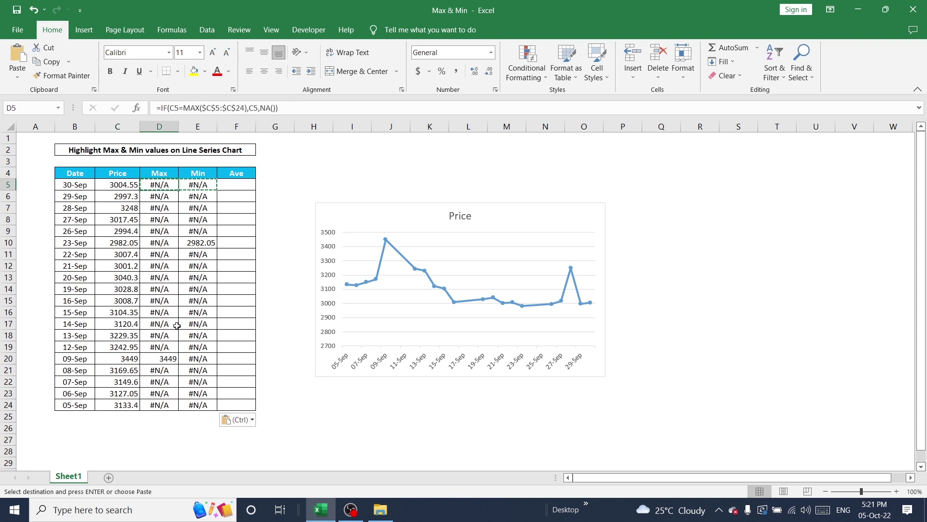
click(164, 360)
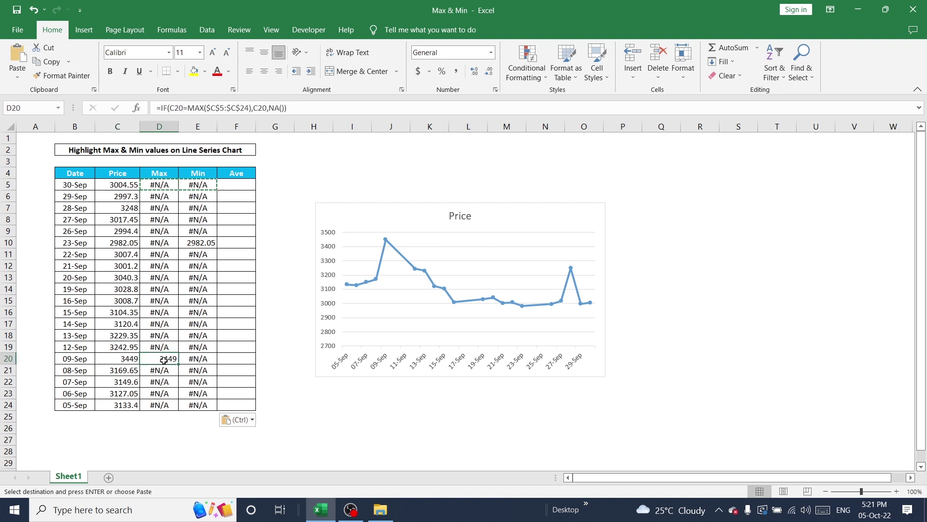
click(206, 242)
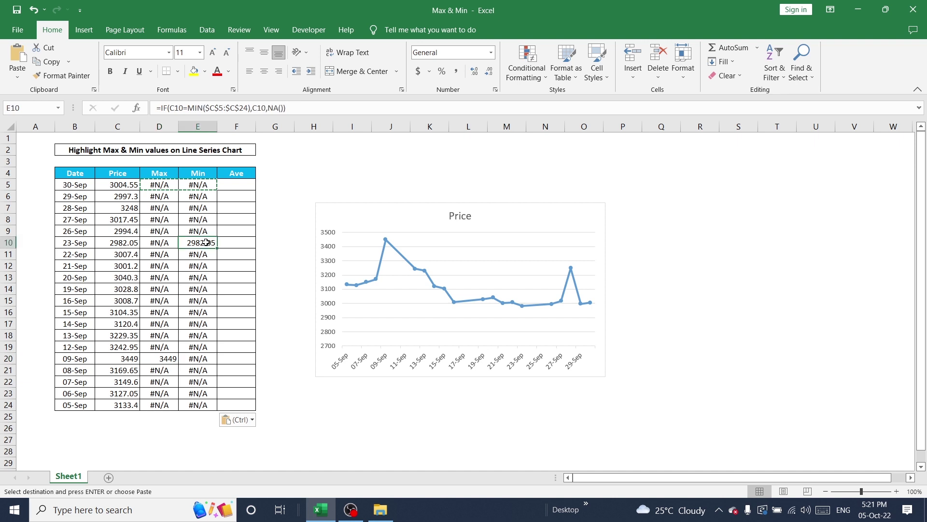
click(166, 358)
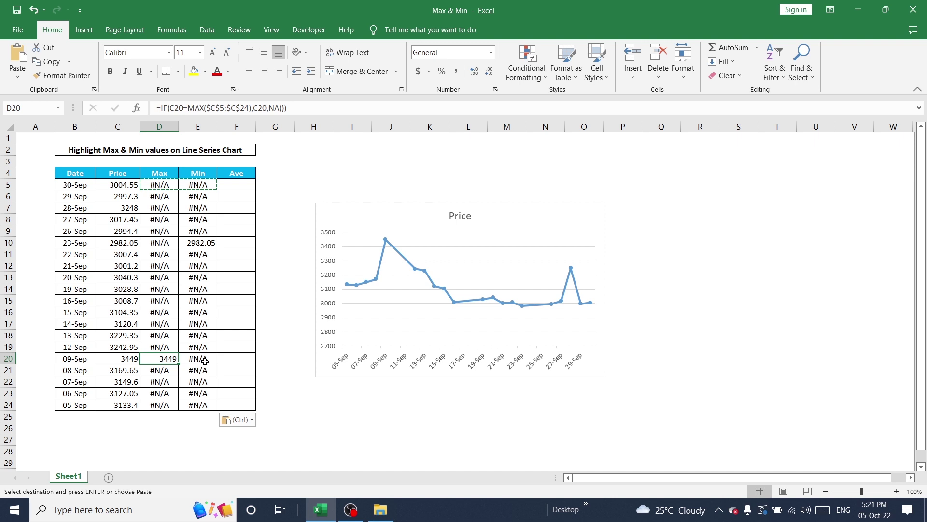
click(207, 243)
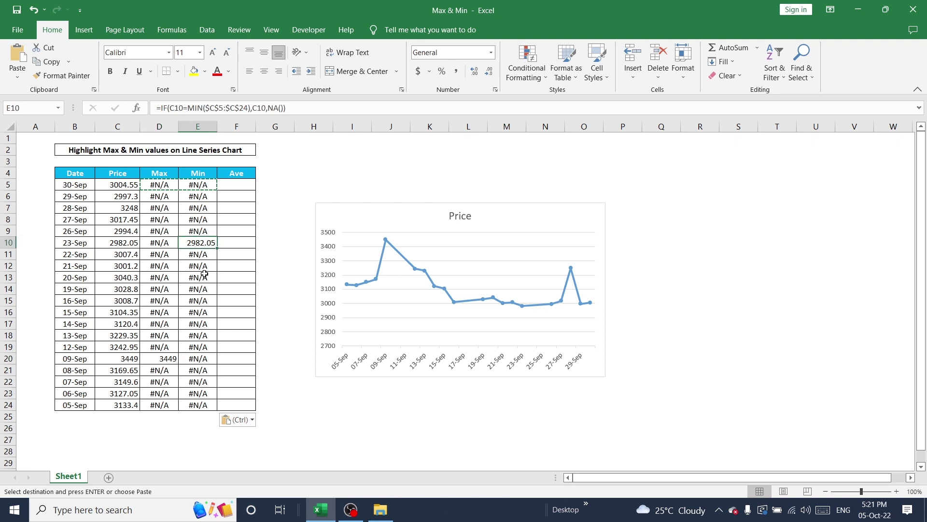
click(122, 175)
key(Left)
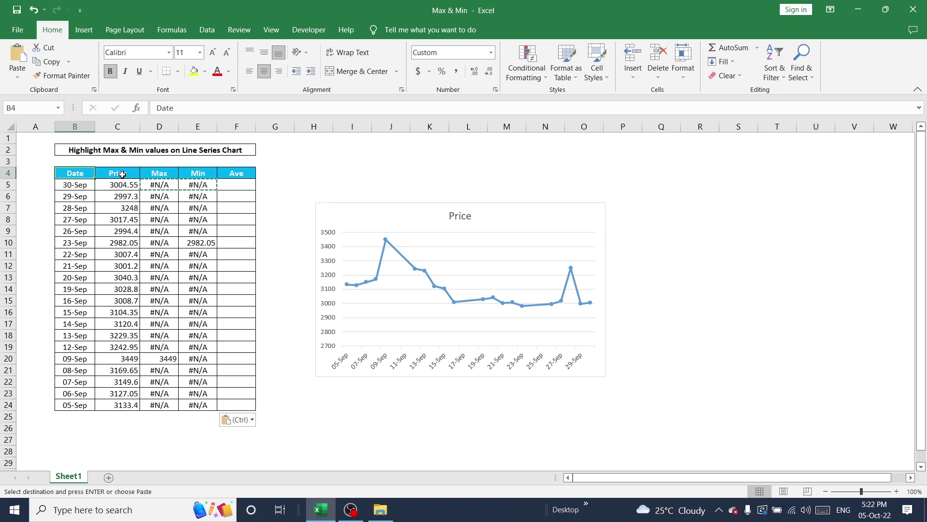
click(144, 217)
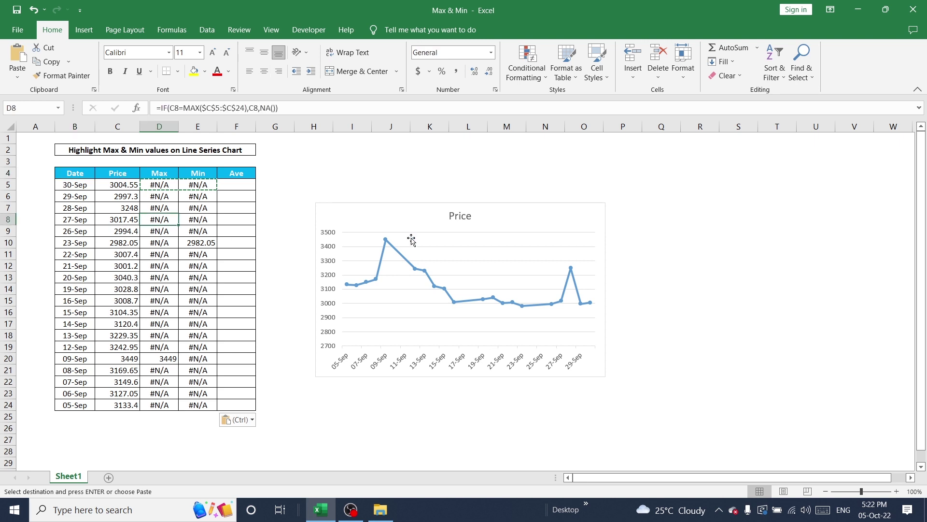
Extend the chart's source range from column C to include the Max column D.
click(441, 223)
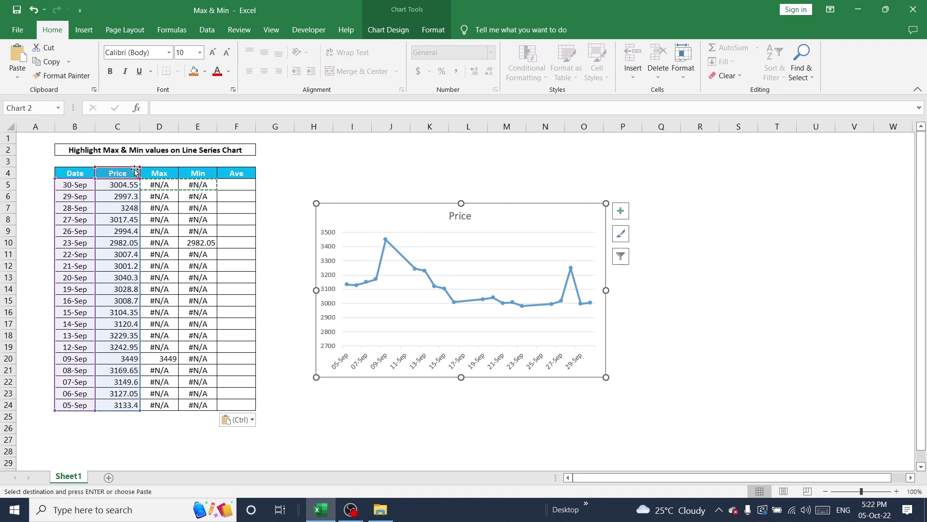
drag(141, 167, 216, 167)
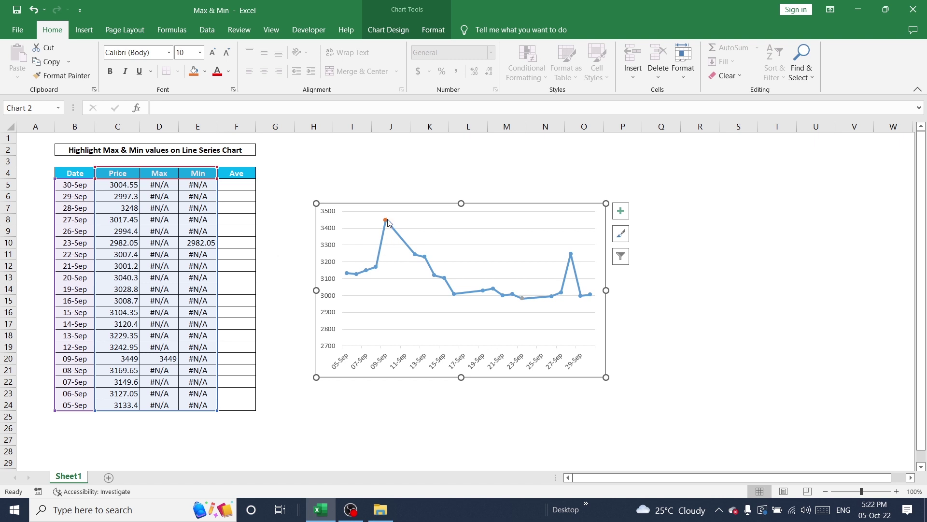
mouse_move(386, 222)
Give the 09-Sep Max point a built-in marker of size 10.
click(386, 221)
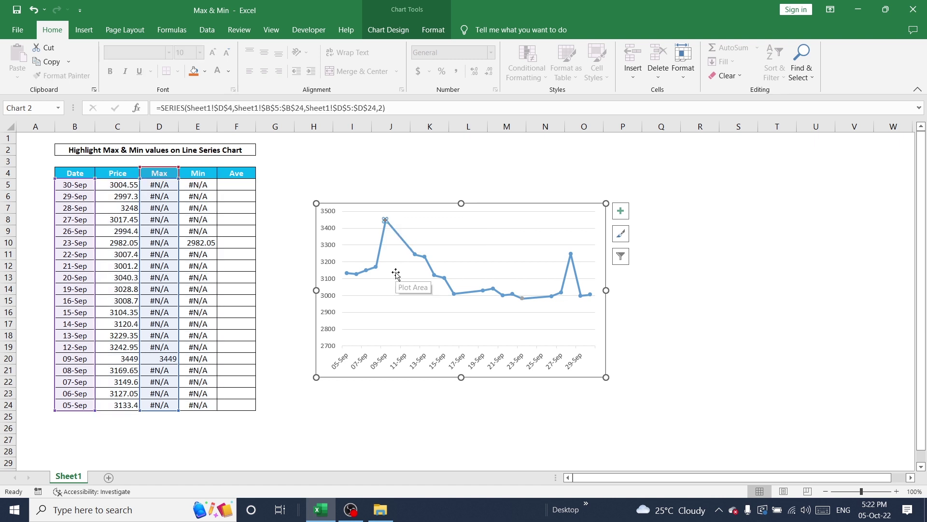
right_click(385, 220)
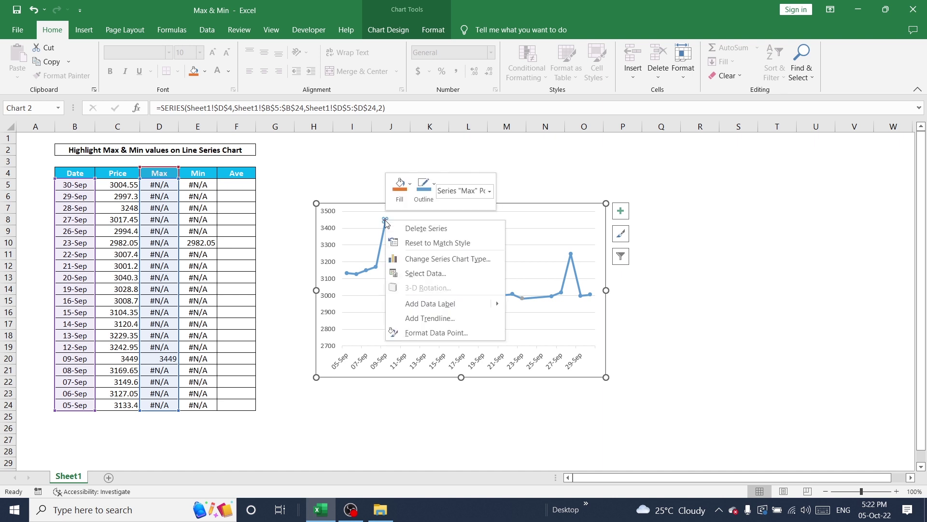
click(436, 332)
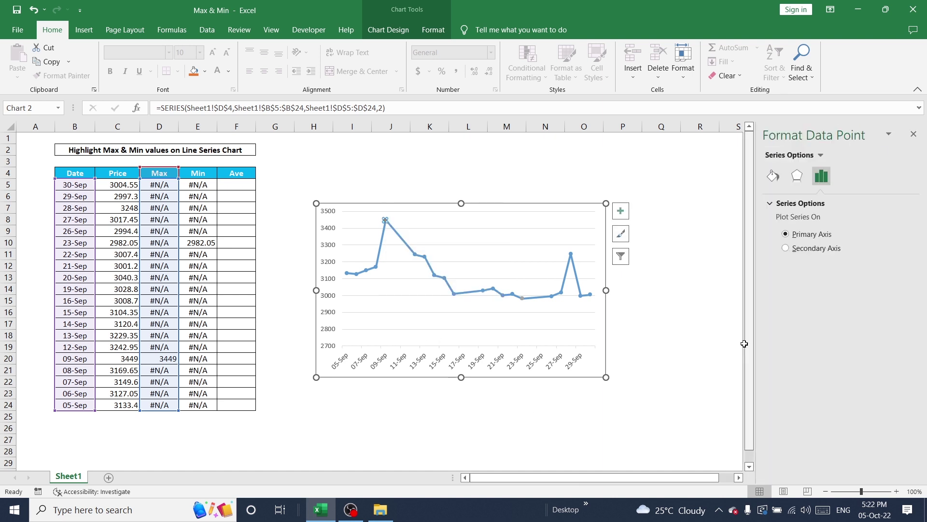
click(772, 177)
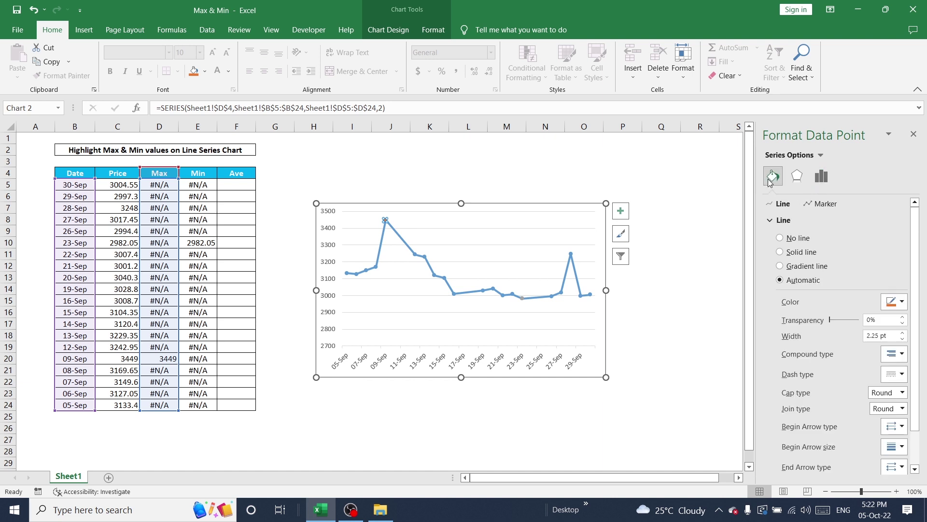
click(826, 204)
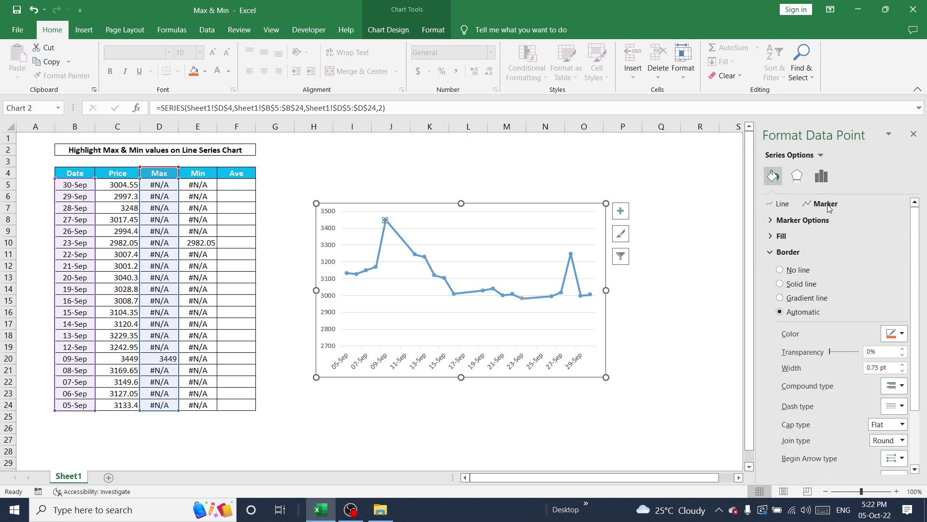
click(772, 220)
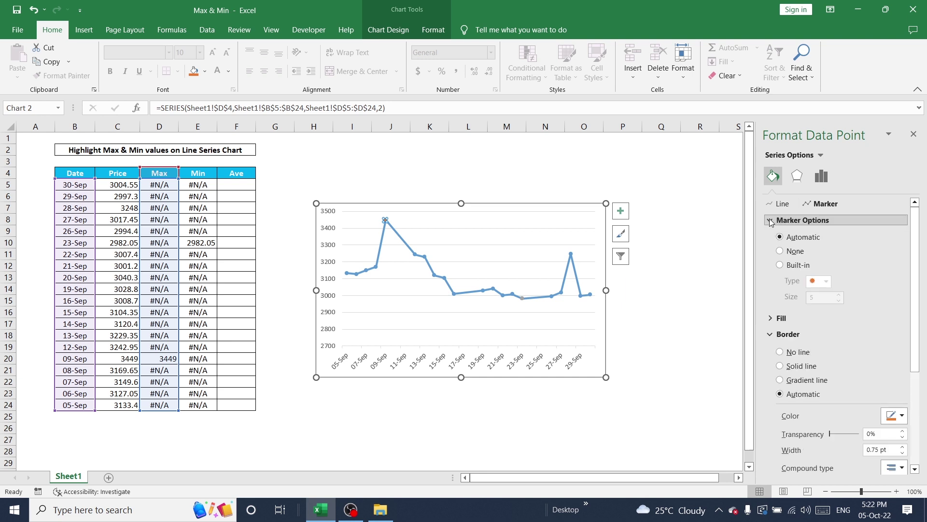
click(781, 266)
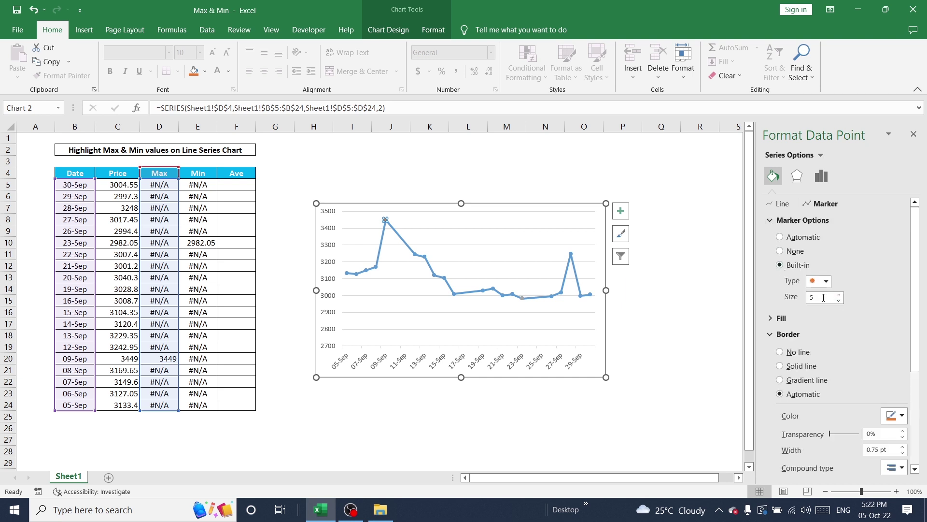
click(791, 300)
text(10)
key(Return)
Add a 3449 value label to the Max point and position it Above.
right_click(385, 221)
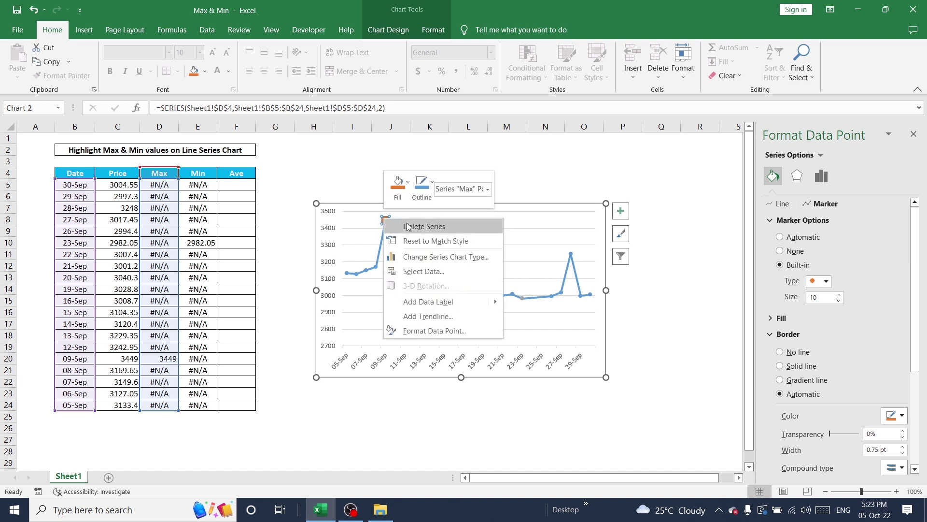
click(437, 303)
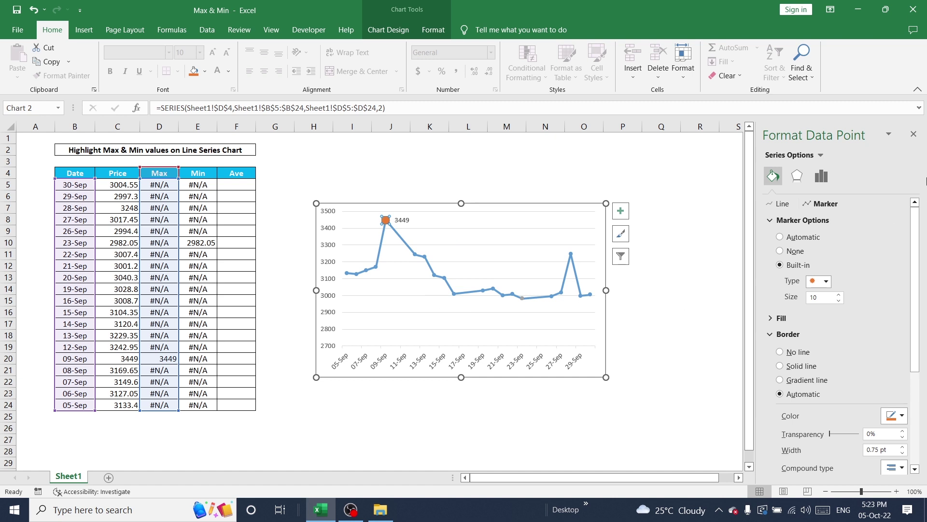
click(913, 134)
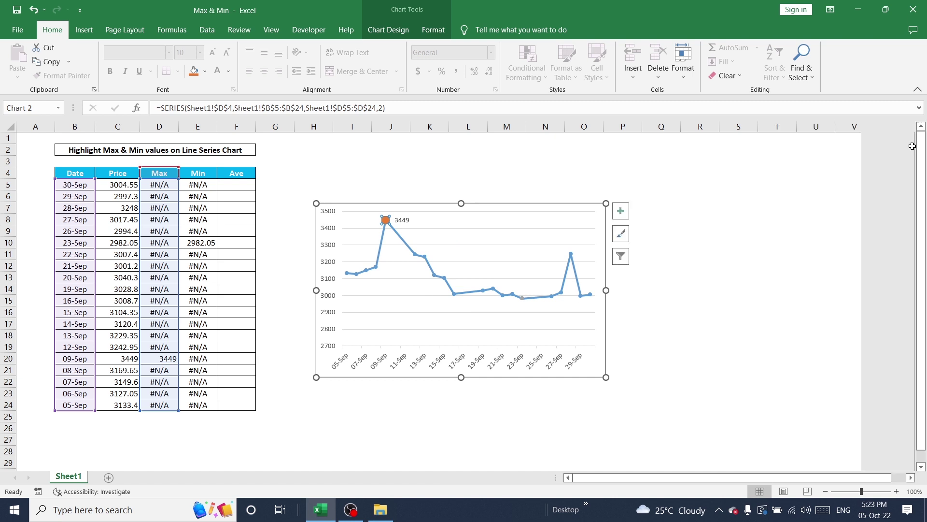
click(776, 313)
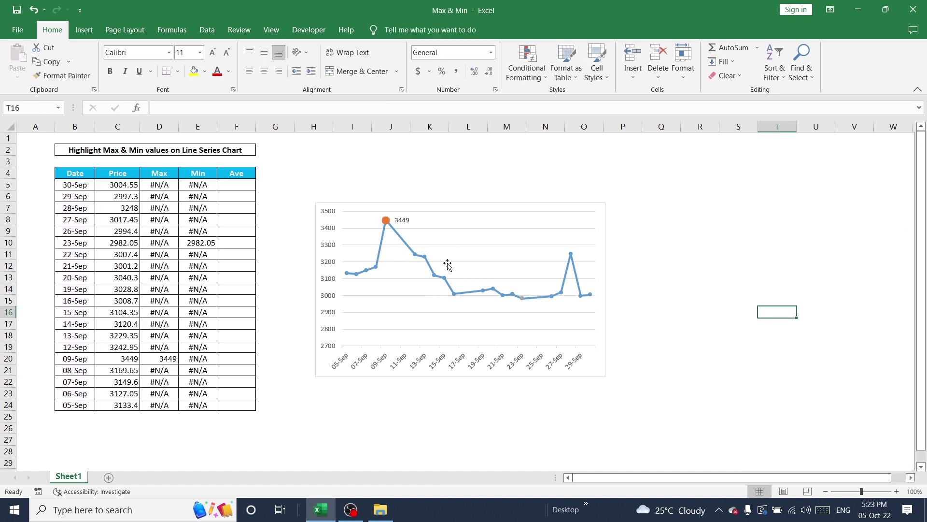
click(386, 222)
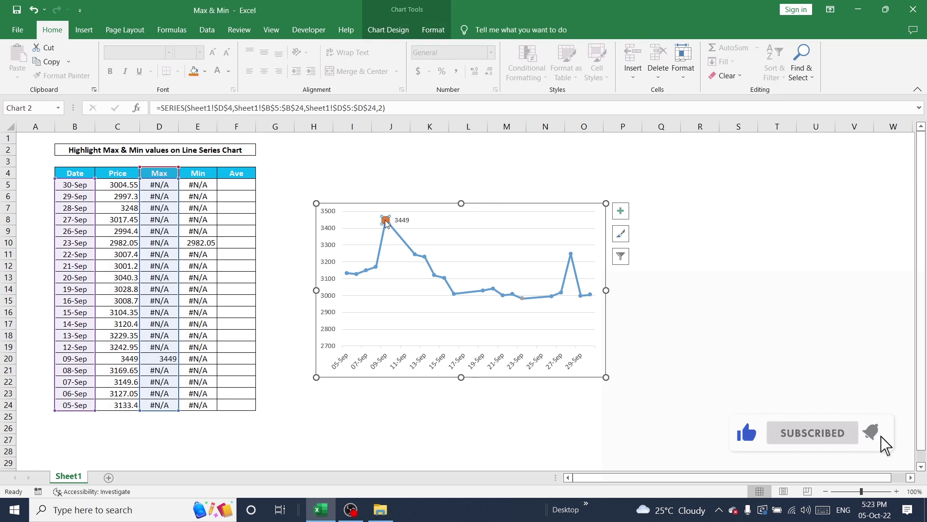
right_click(386, 222)
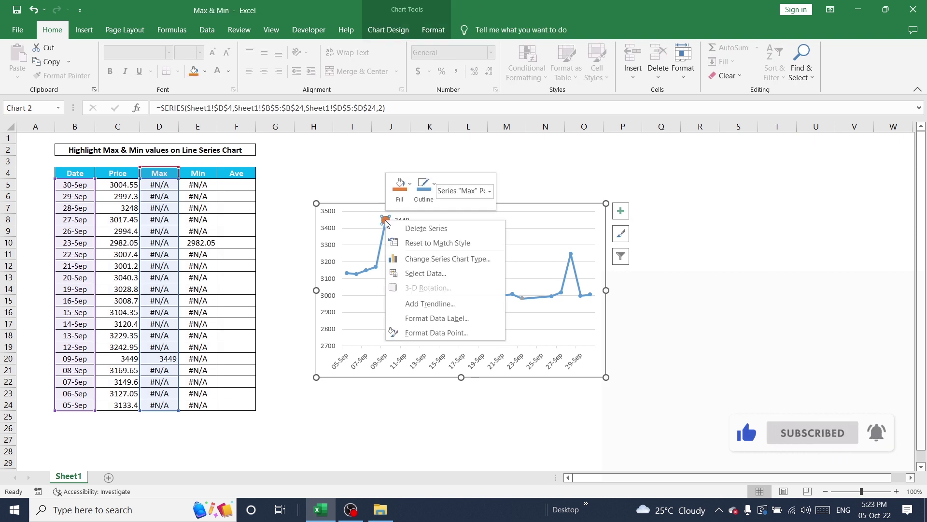
click(474, 321)
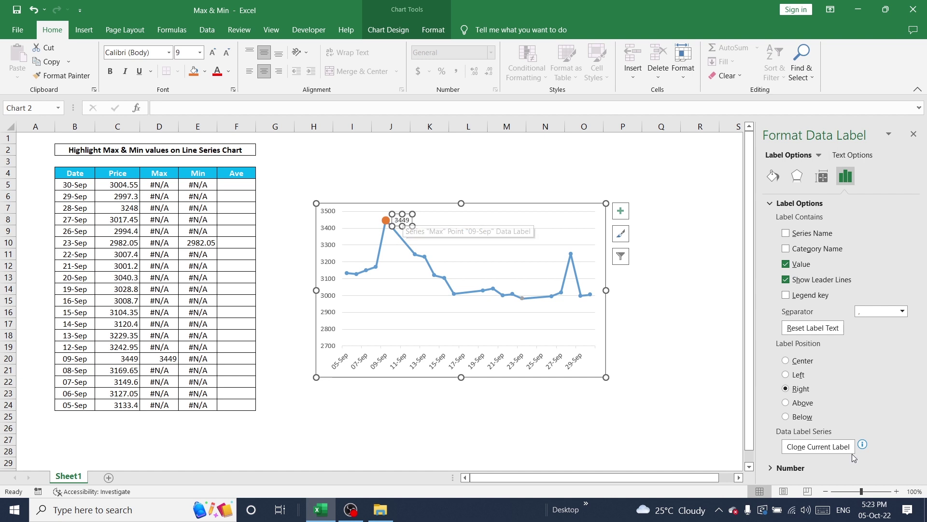
click(787, 403)
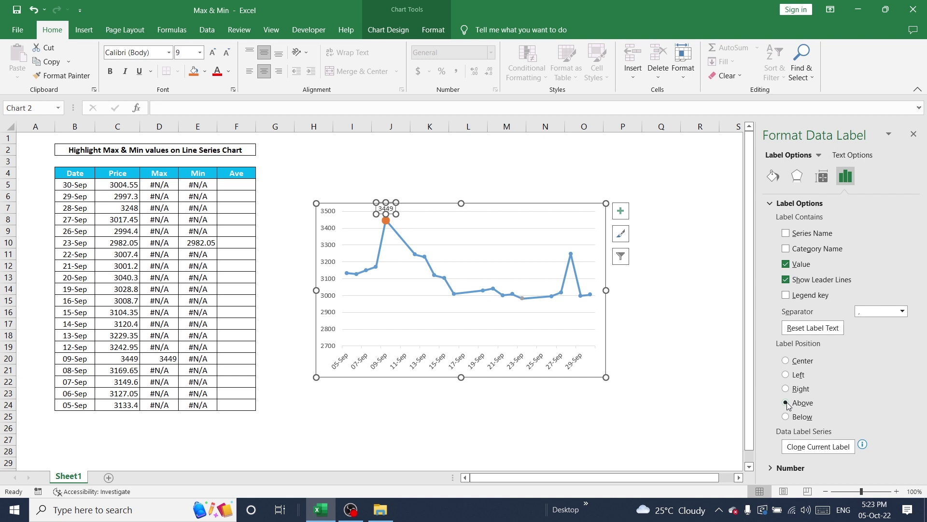
Close the Format Data Label pane and select the Min series point at 23-Sep.
click(914, 133)
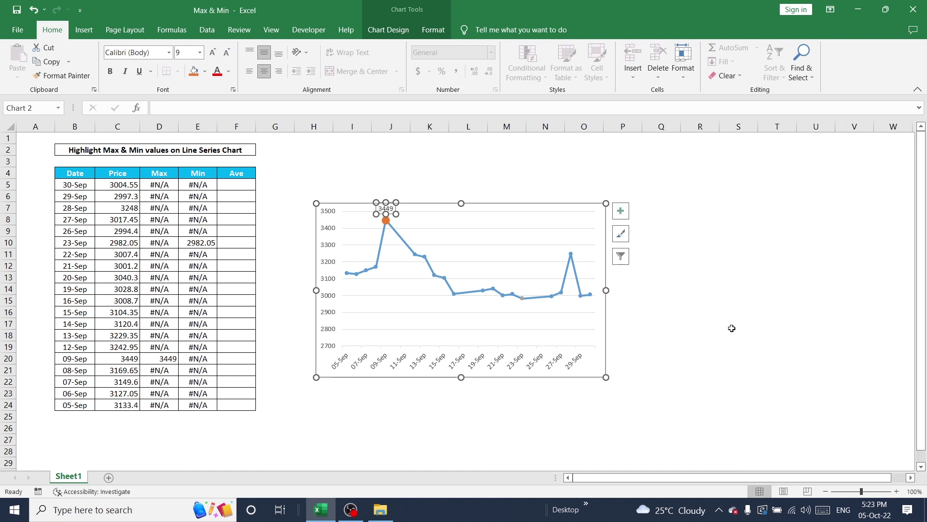
click(658, 332)
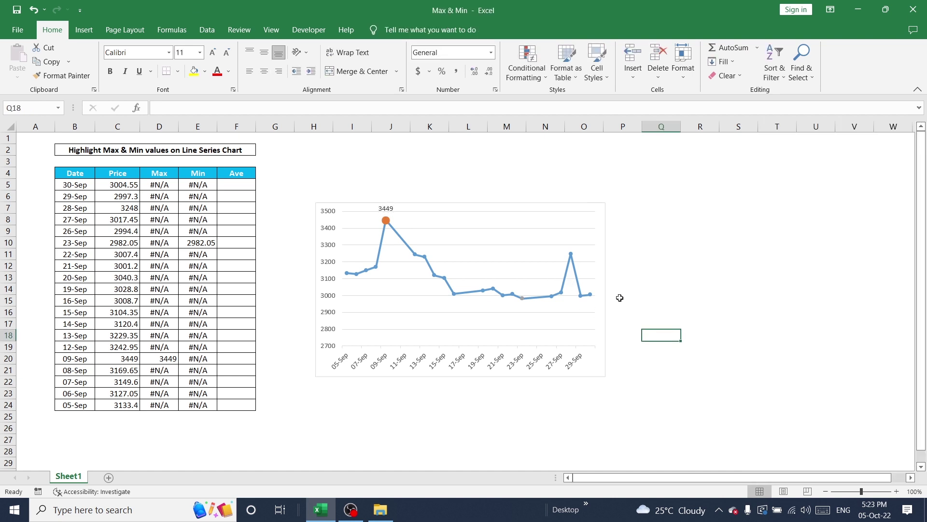
click(523, 299)
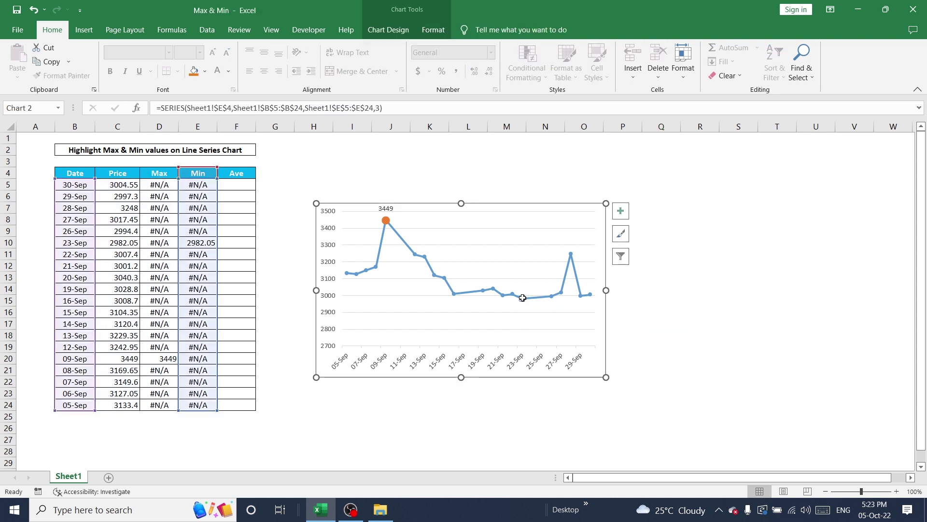
Give the 23-Sep Min point a built-in marker of size 10.
click(523, 298)
right_click(524, 298)
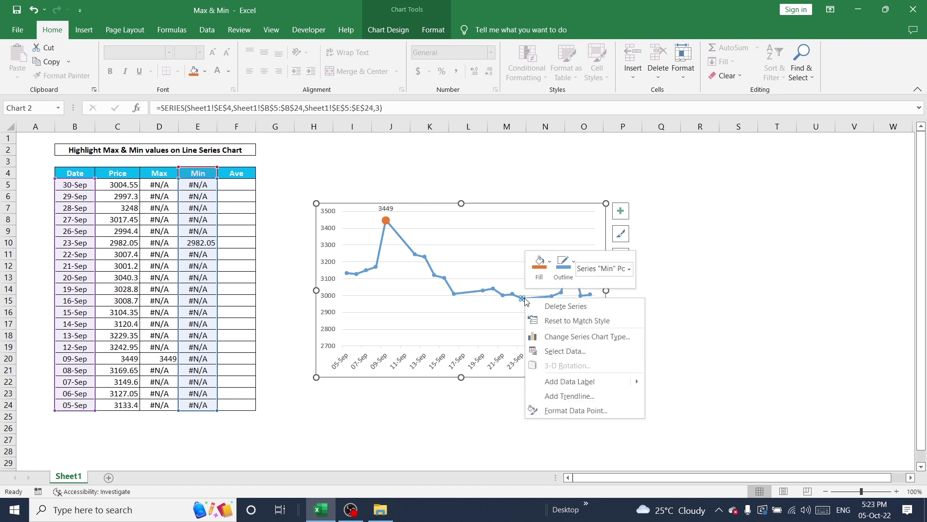
click(555, 412)
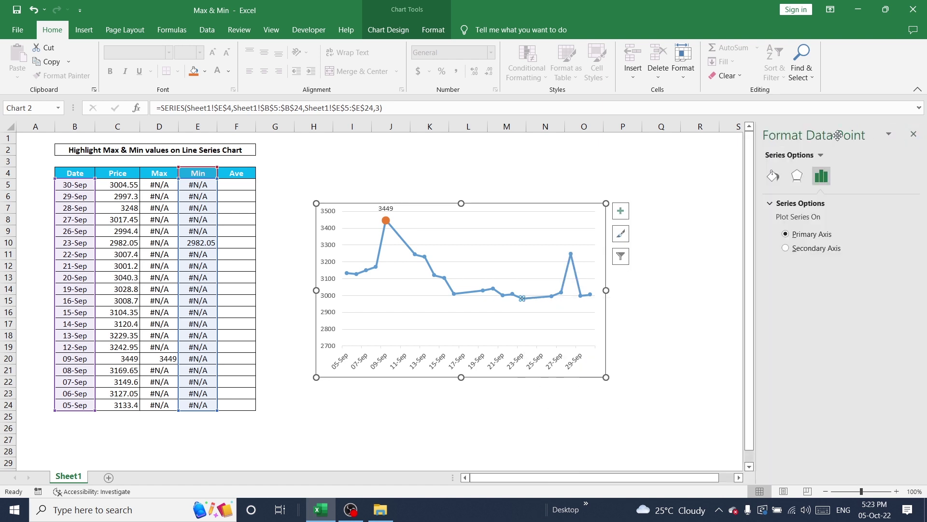
click(771, 171)
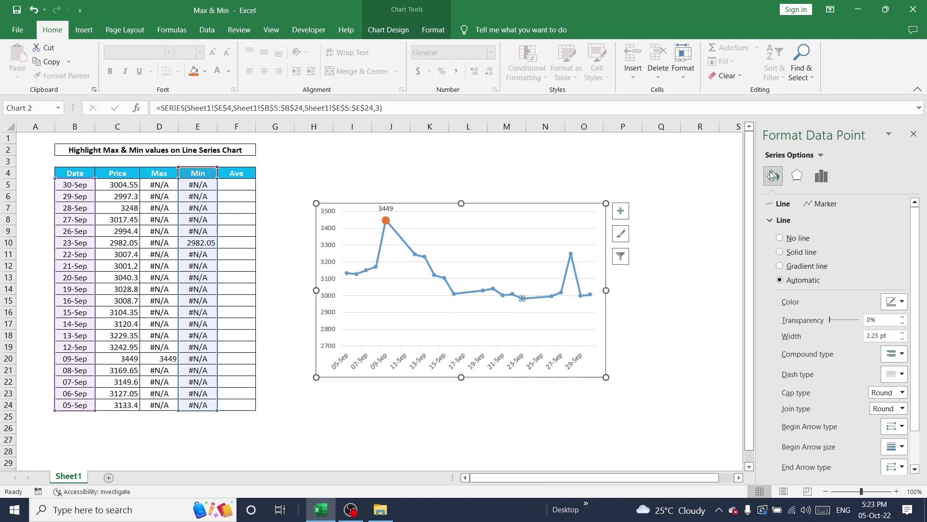
click(824, 204)
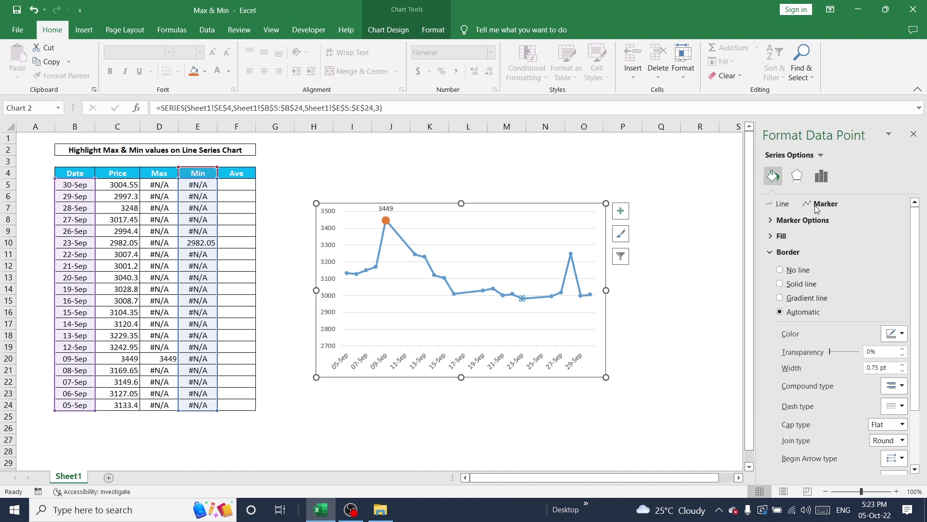
click(771, 223)
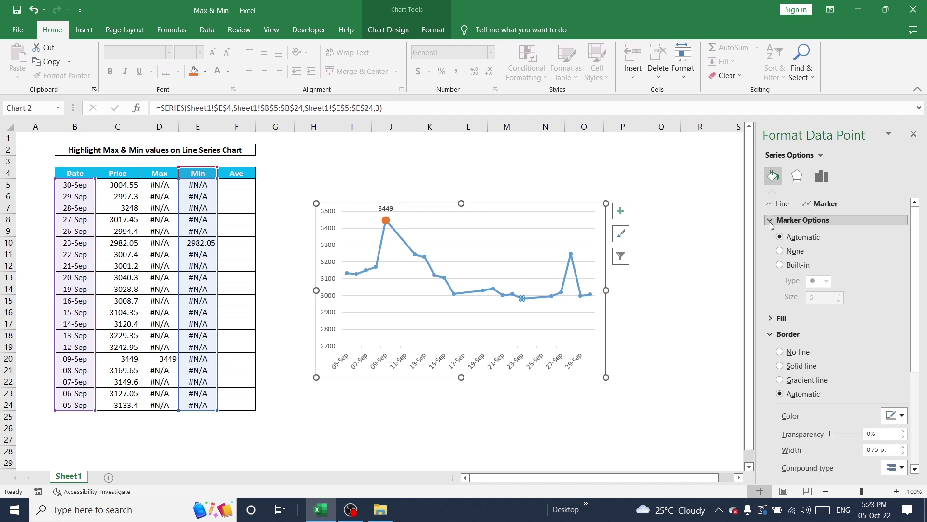
click(780, 266)
double_click(824, 296)
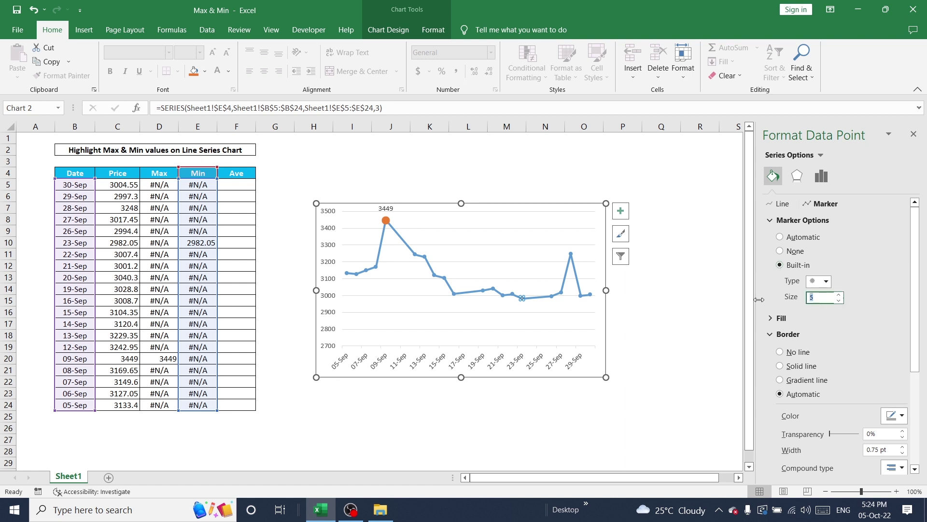
text(10)
click(522, 299)
Add a 2982.05 value label to the 23-Sep minimum and position it Below.
click(912, 136)
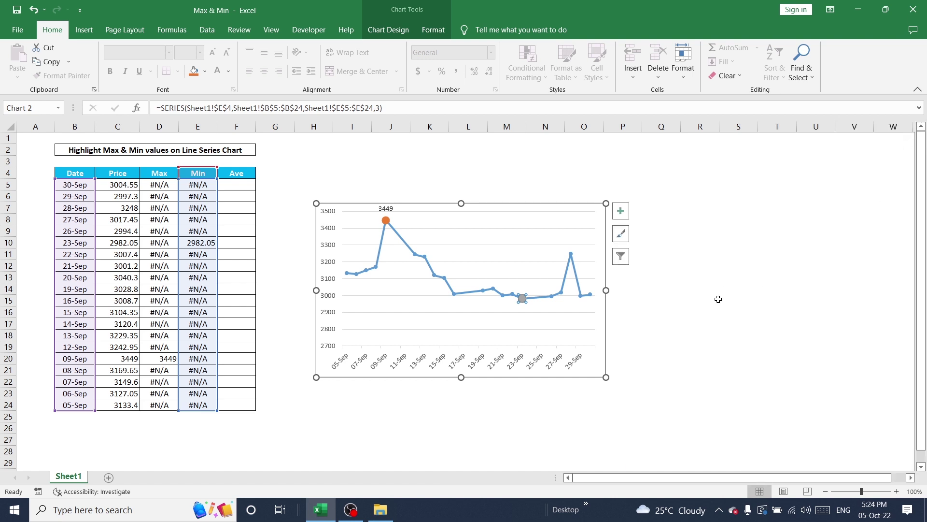
right_click(522, 297)
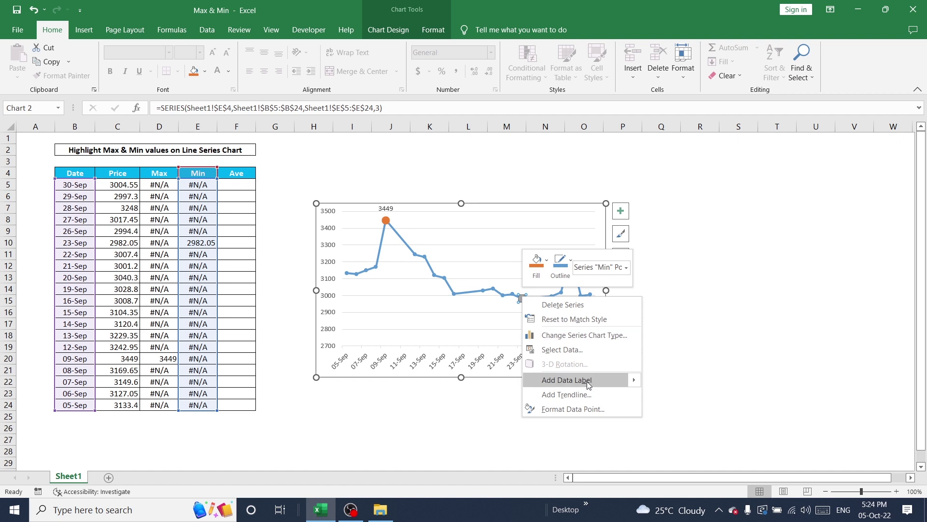
click(572, 381)
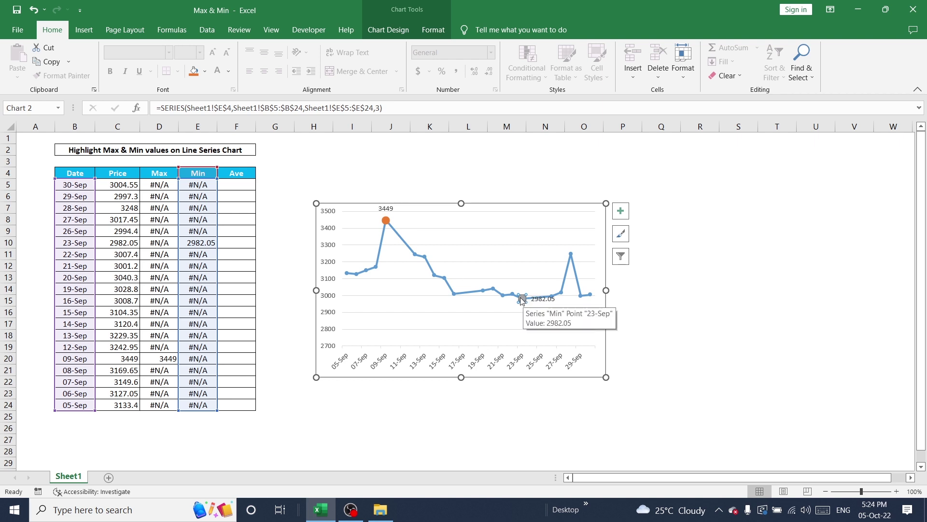
right_click(522, 300)
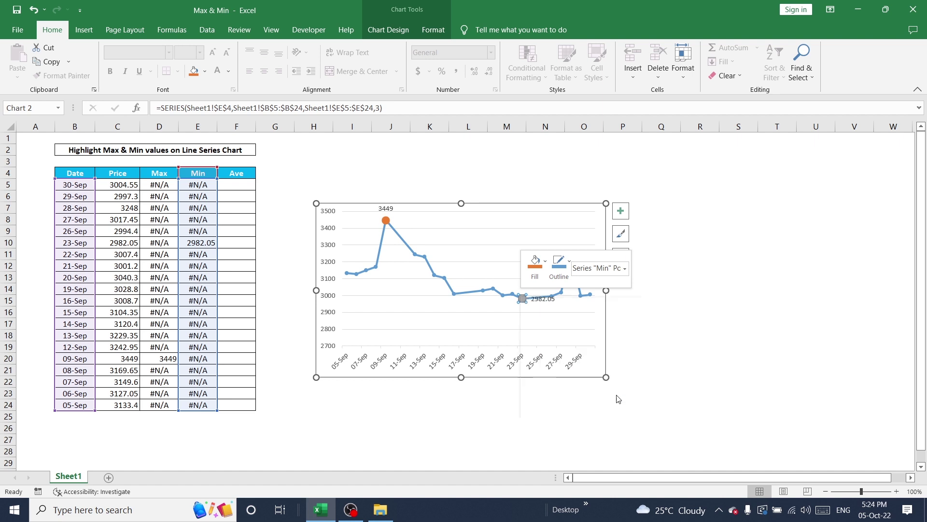
click(616, 395)
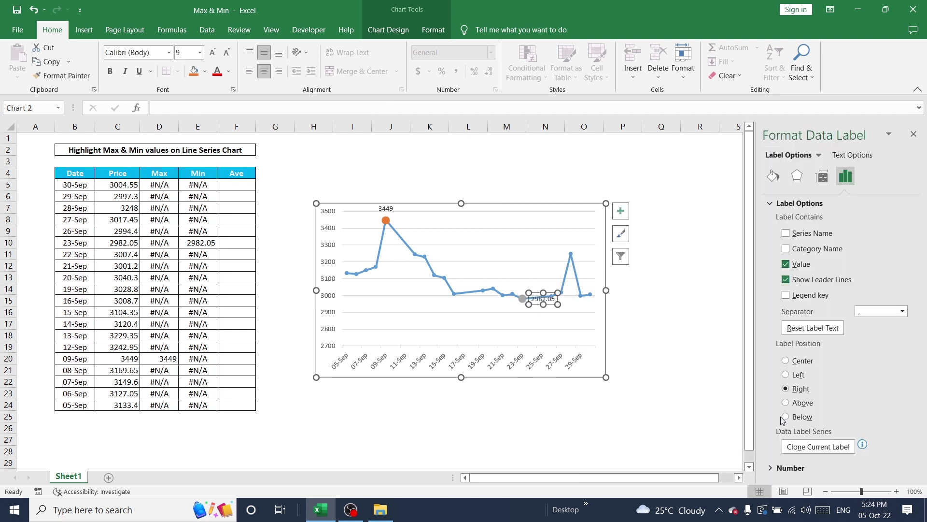
click(787, 419)
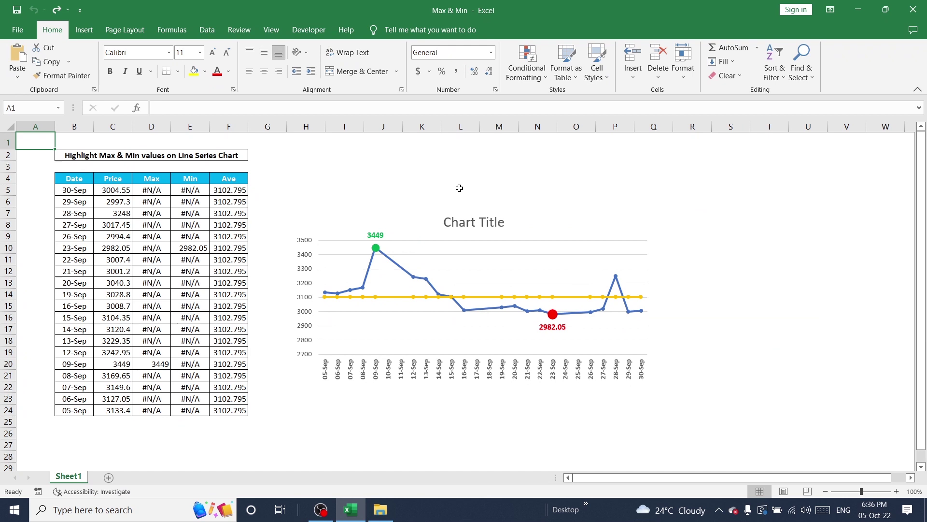
Replace the 'Chart Title' placeholder with 'Max & Min'.
click(400, 187)
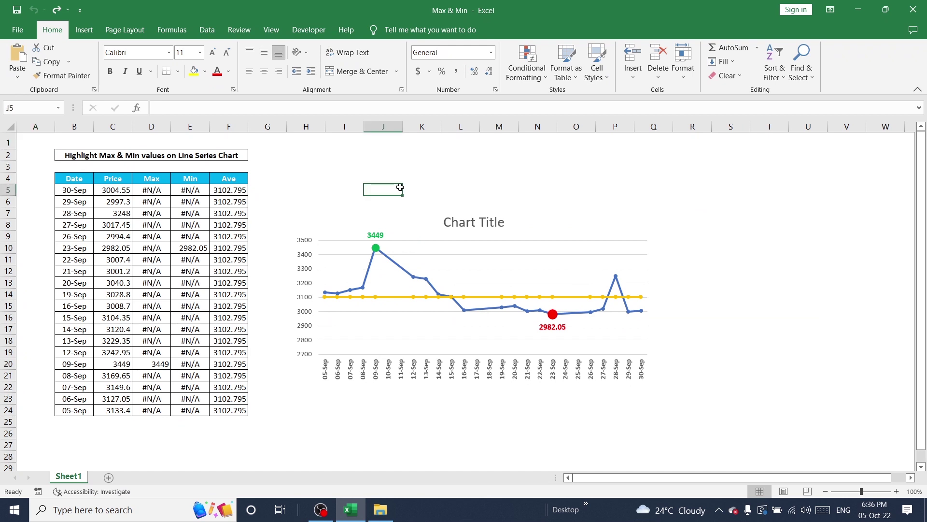
click(463, 222)
double_click(464, 222)
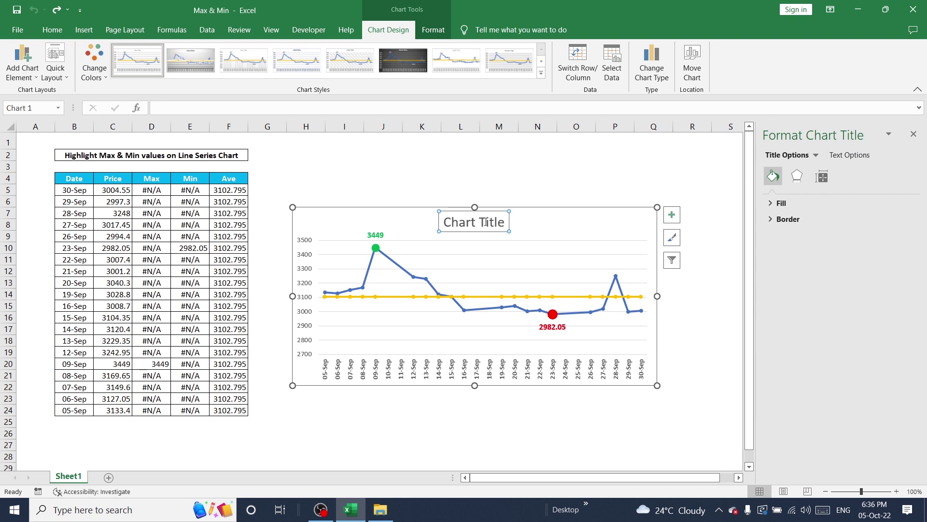
double_click(487, 222)
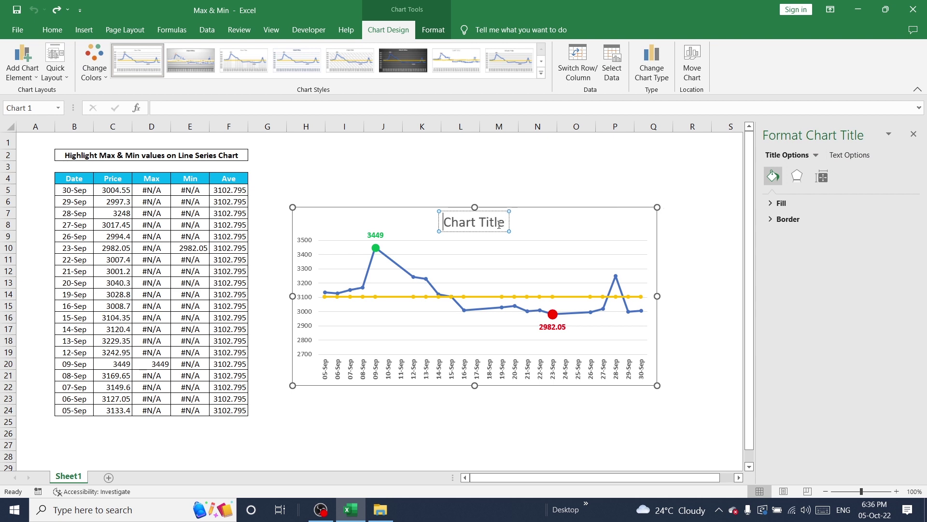
triple_click(500, 227)
text(Max)
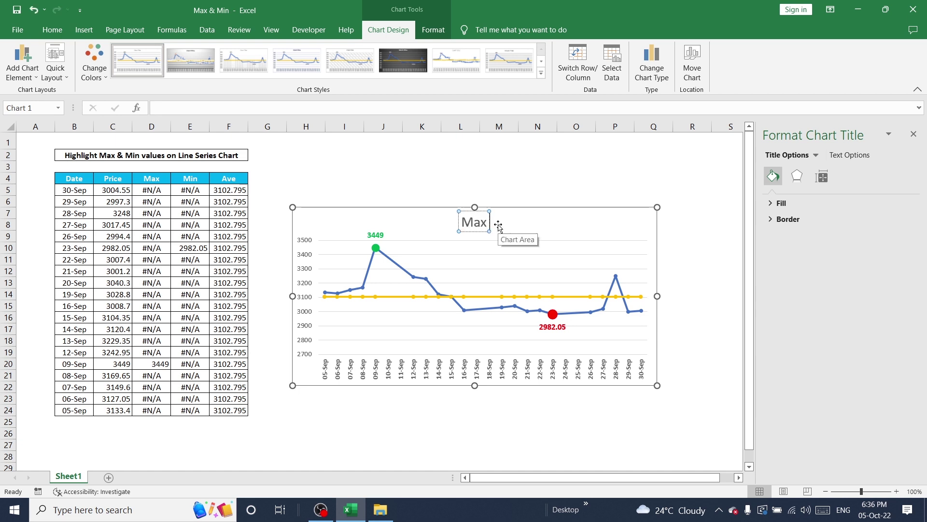
text( & Min)
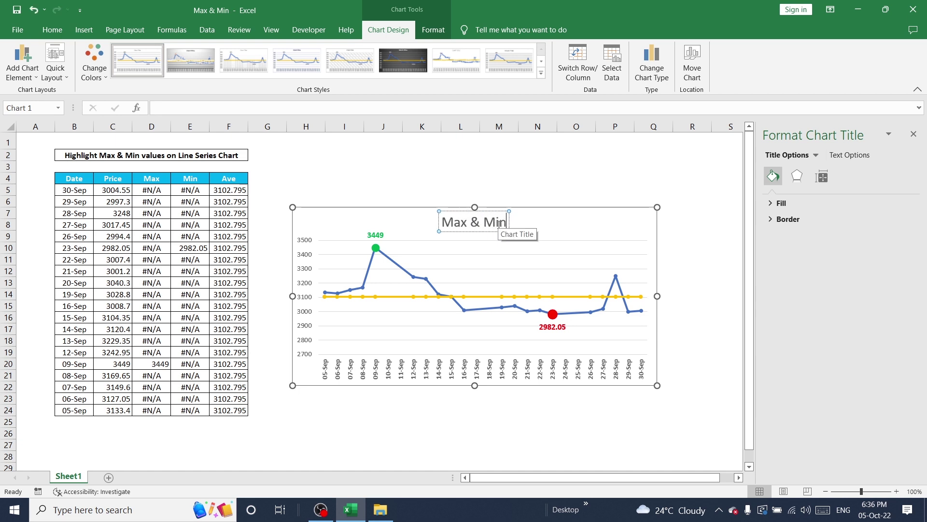
click(303, 151)
Change the 20-Sep price to 4000 and the 15-Sep price to 2000.
click(112, 256)
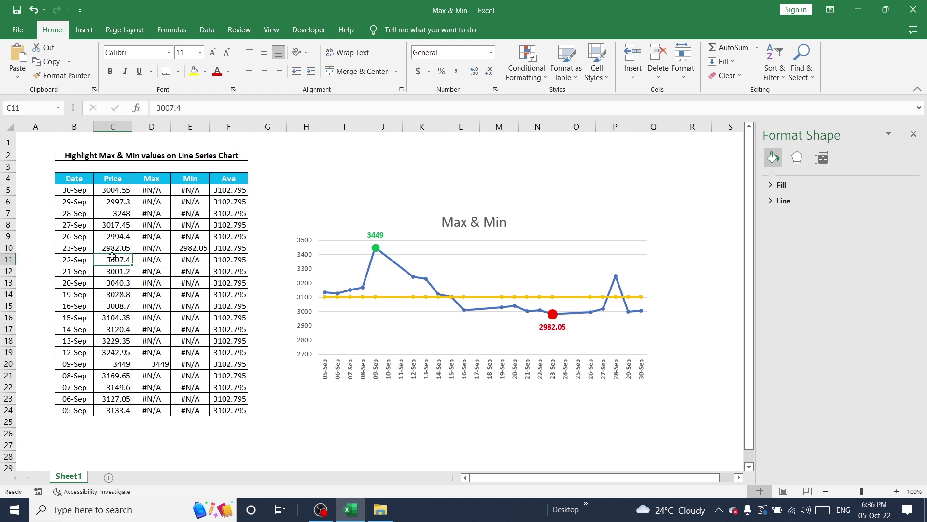
click(119, 284)
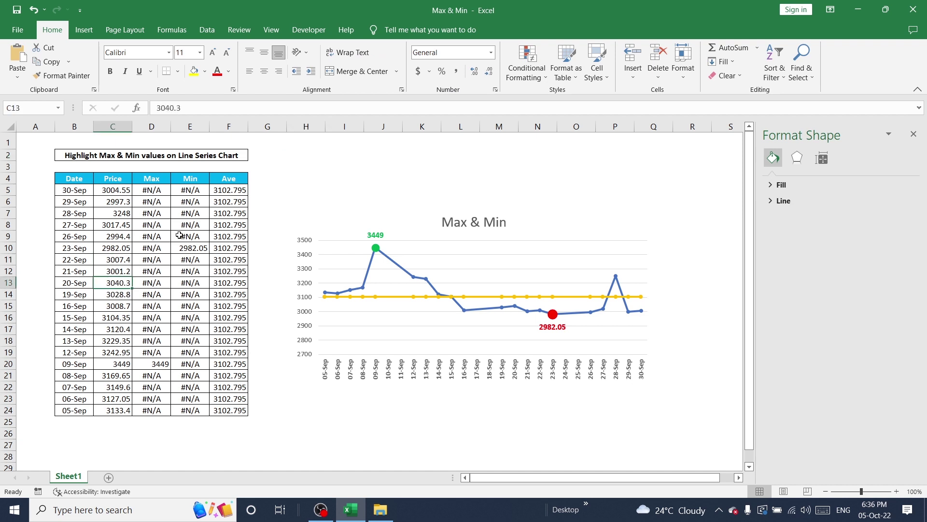
text(40)
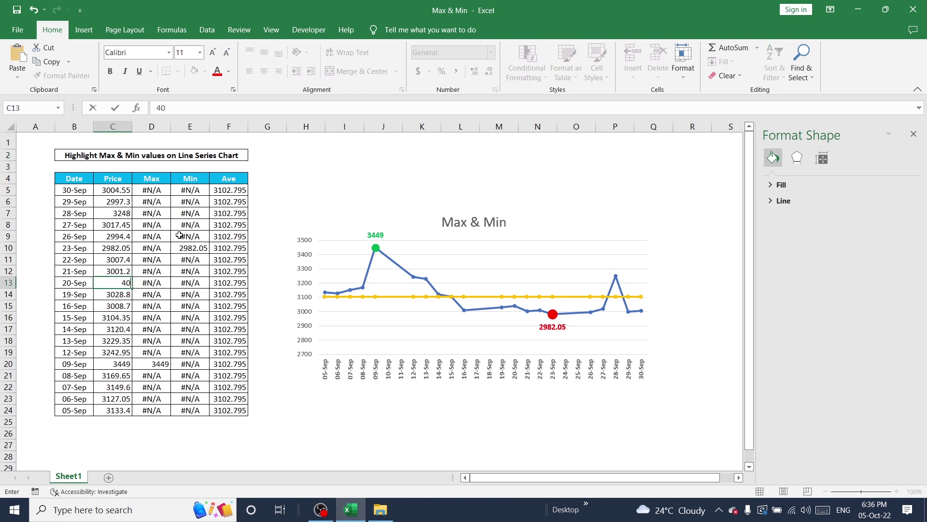
text(00)
key(ctrl+Return)
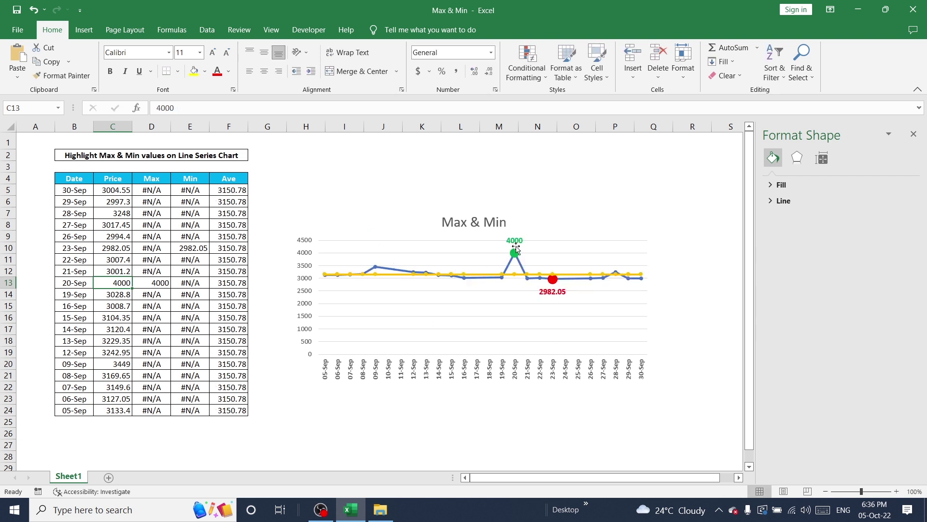
click(105, 322)
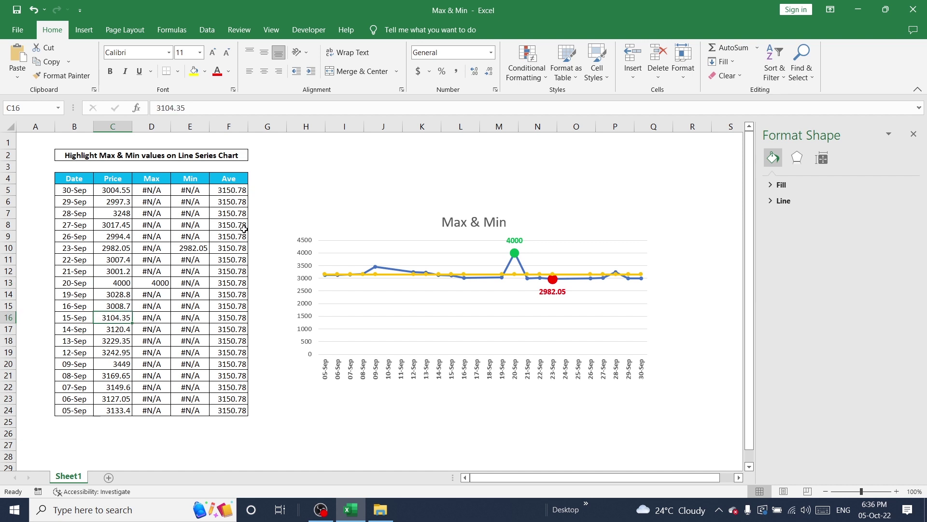
text(2000)
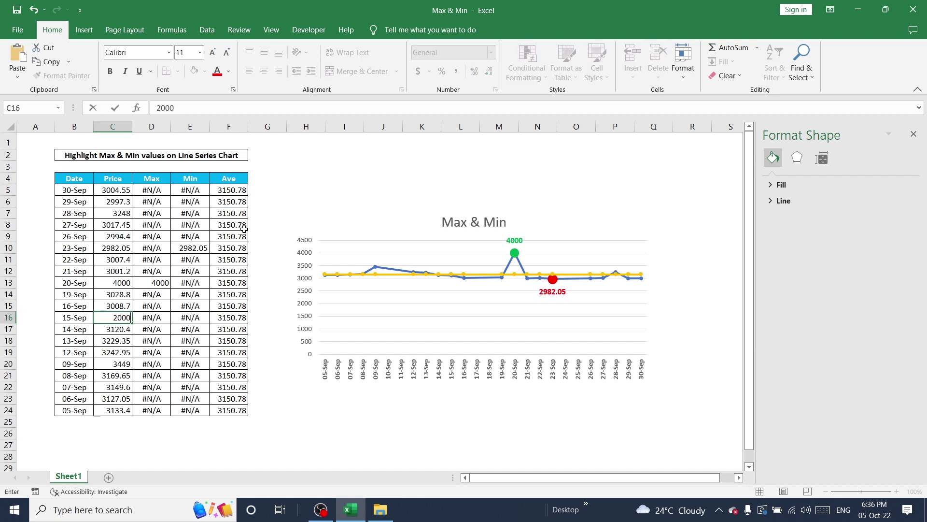
key(Return)
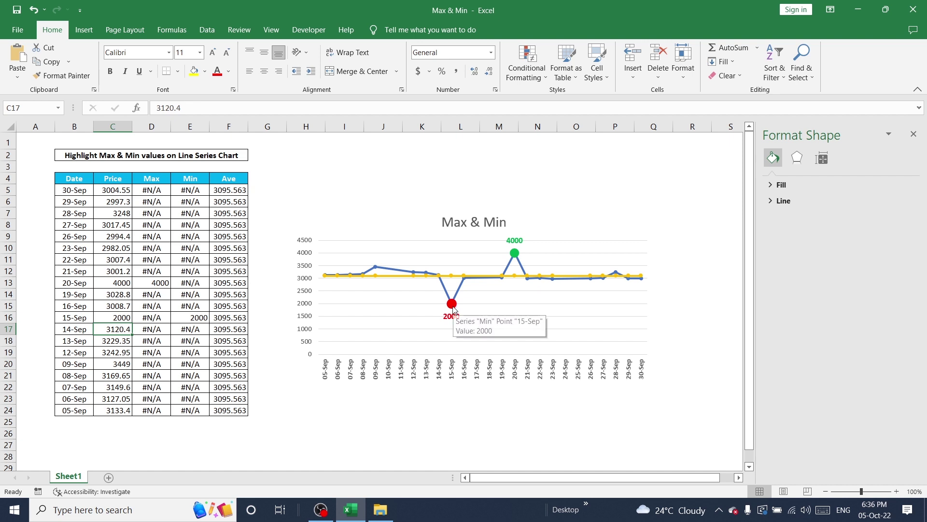
Raise the 28-Sep price to 4500 so it becomes the chart's maximum.
click(123, 223)
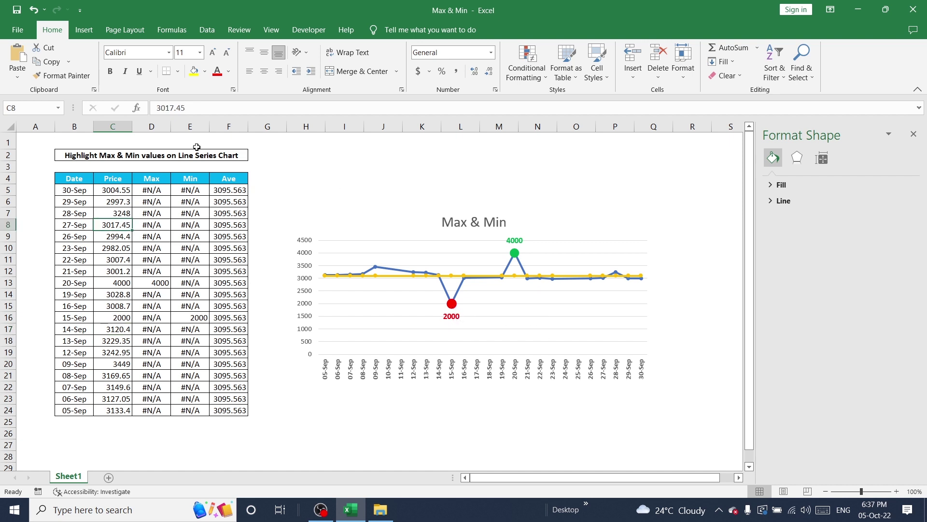
key(Up)
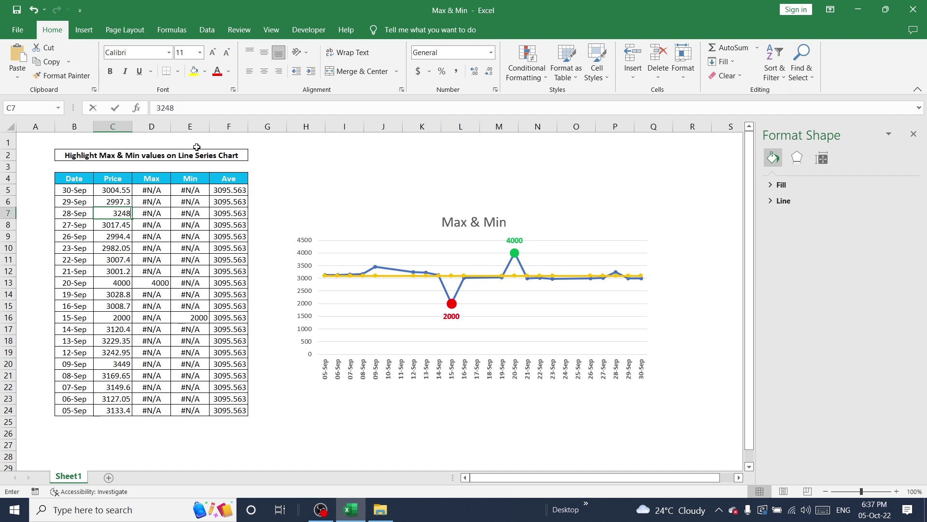
text(4500)
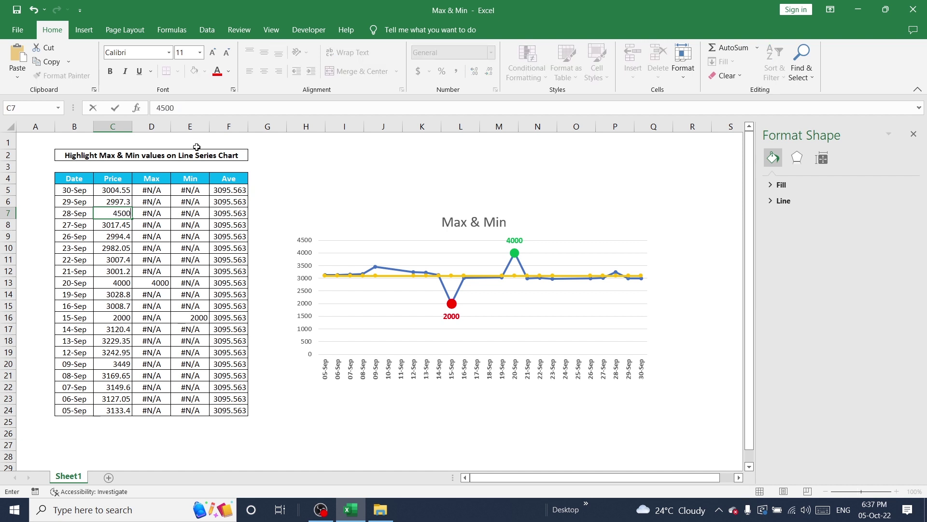
key(Return)
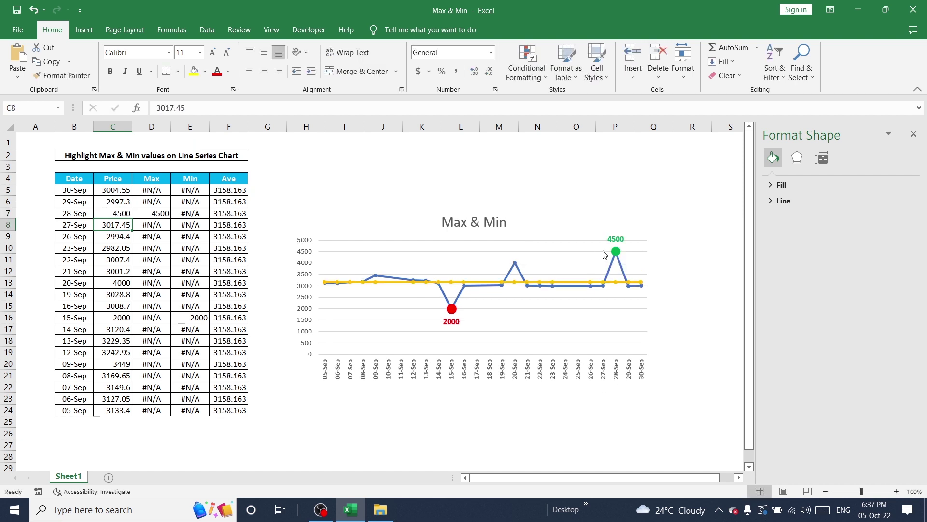
Select the Price values to check their total, then return to cell A1.
mouse_move(616, 255)
drag(117, 190, 115, 411)
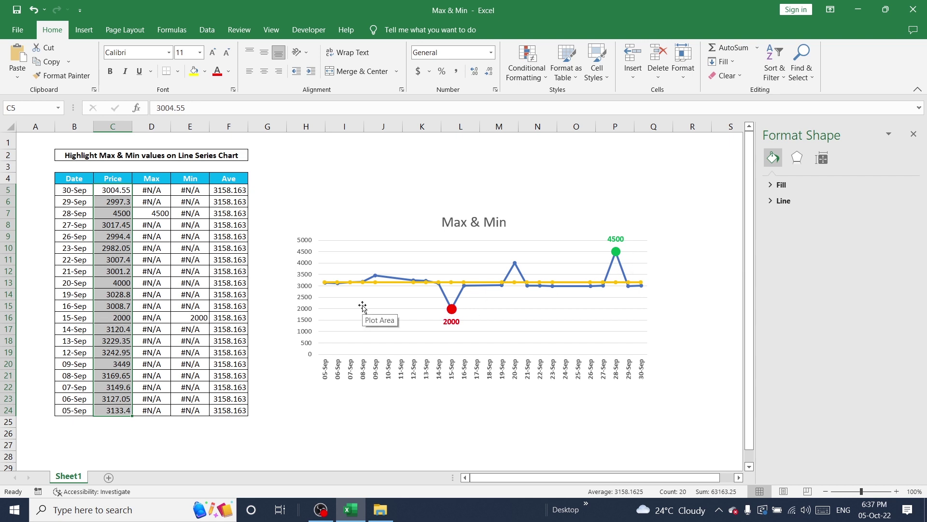
click(80, 180)
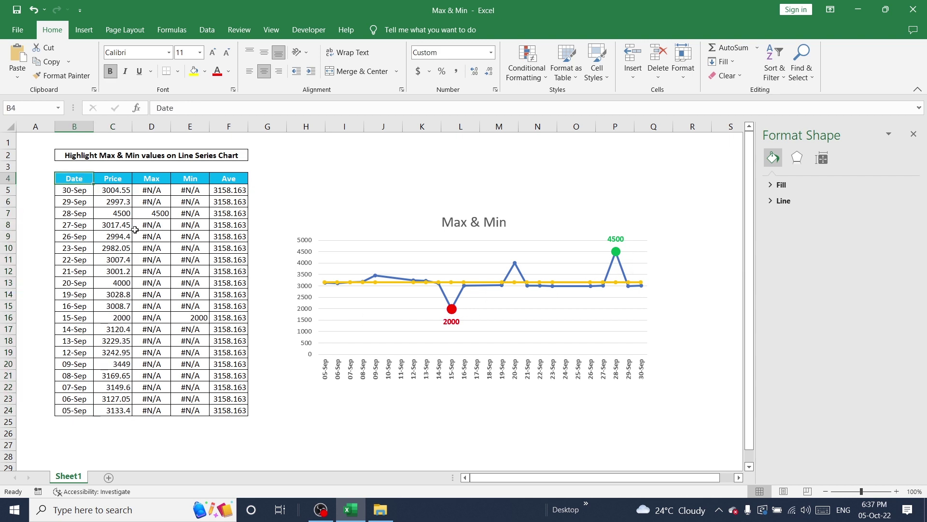
key(ctrl+Home)
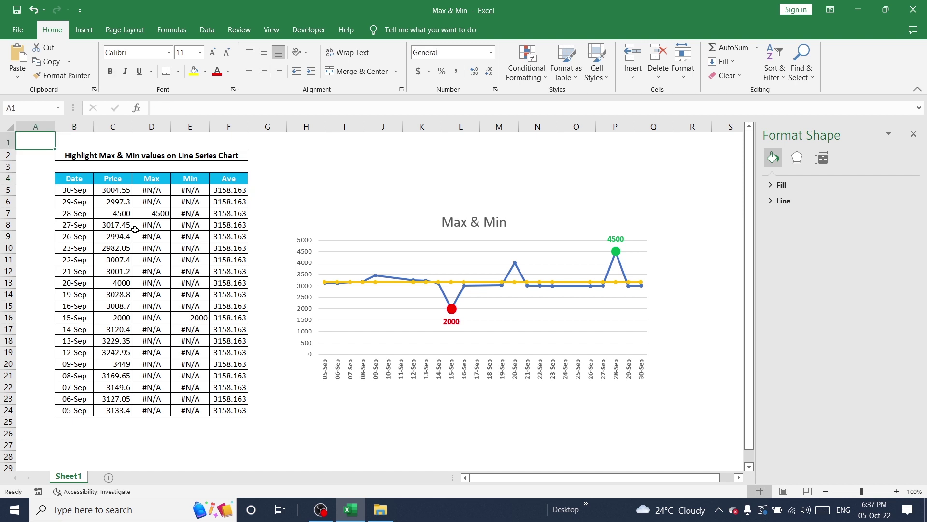